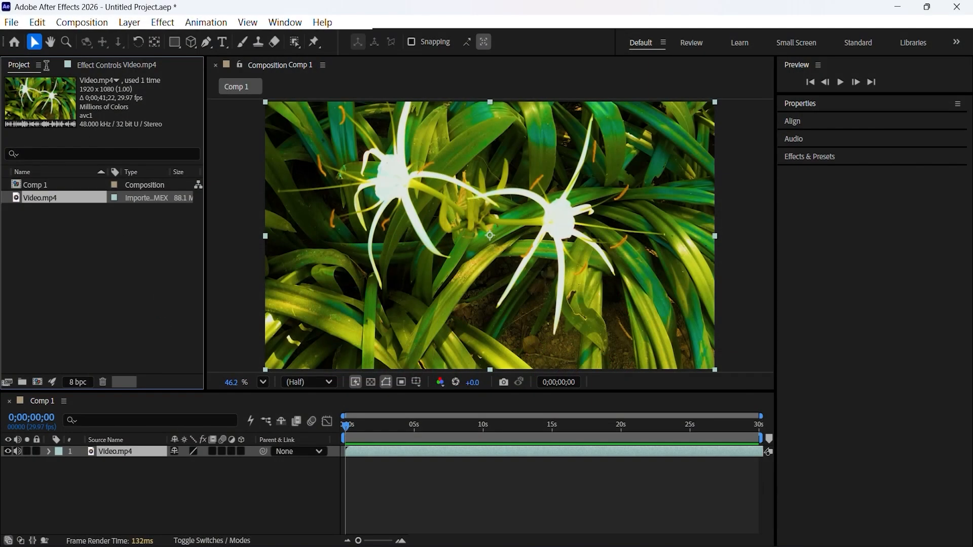
Open the Startup & Repair preferences, bring up the safe mode restart prompt and cancel the restart
{"action": "left_click", "coordinate": [36, 31]}
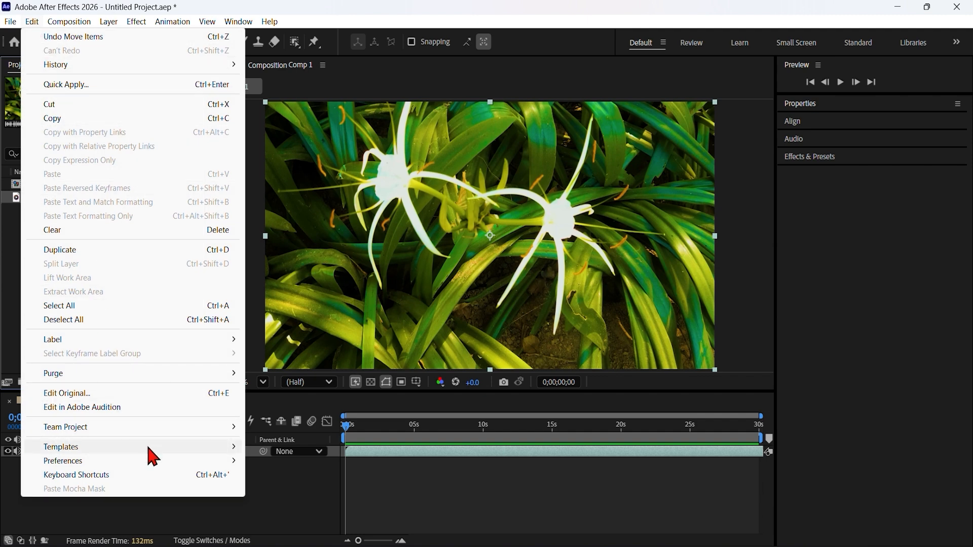
{"action": "mouse_move", "coordinate": [231, 470]}
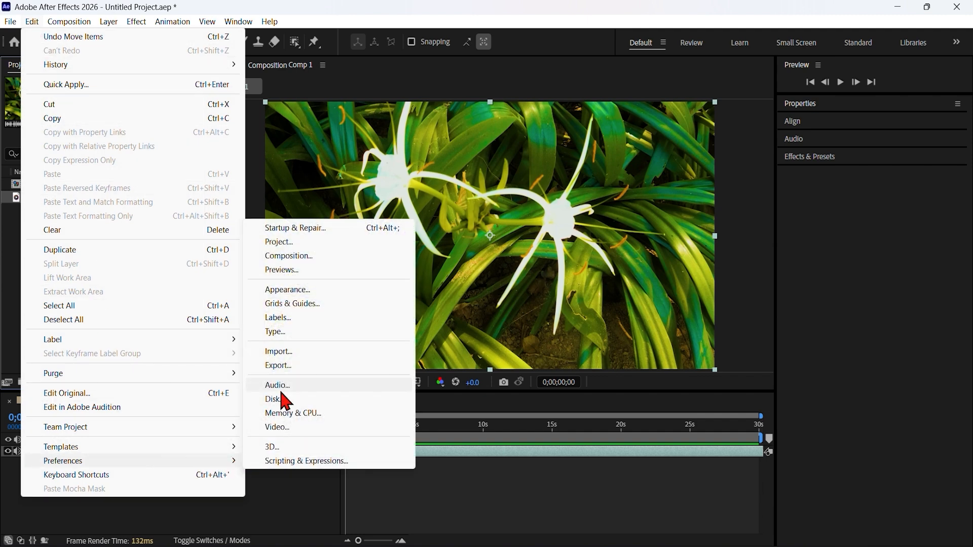
{"action": "left_click", "coordinate": [293, 228]}
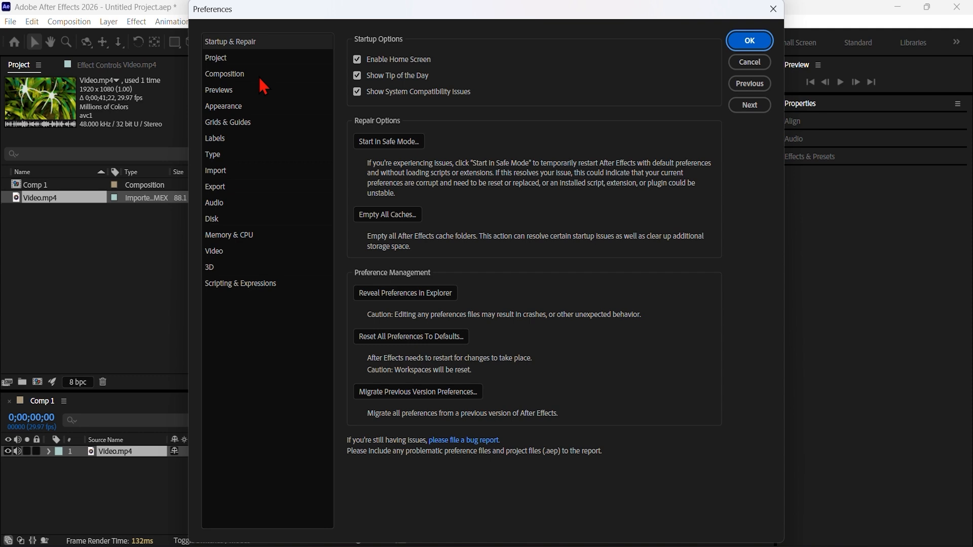
{"action": "left_click", "coordinate": [244, 42]}
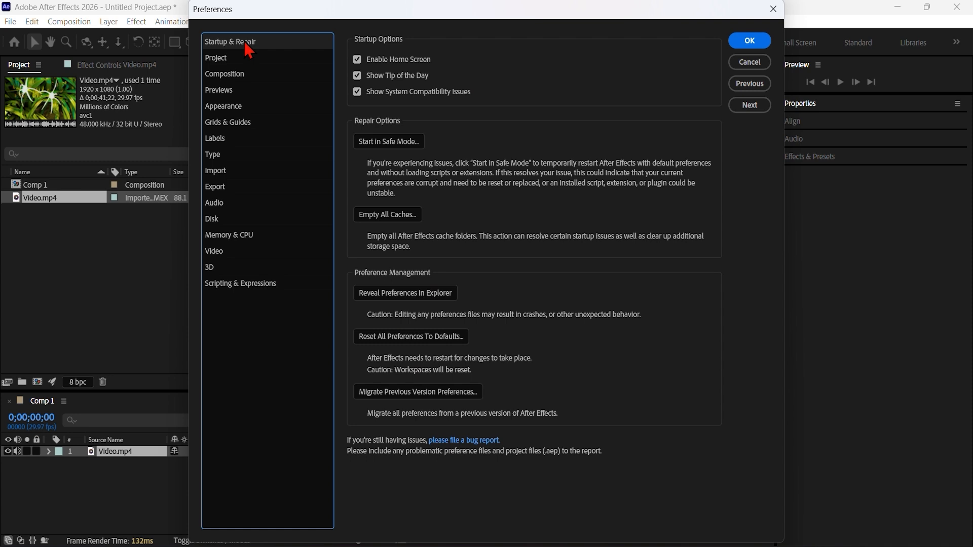
{"action": "left_click", "coordinate": [401, 145]}
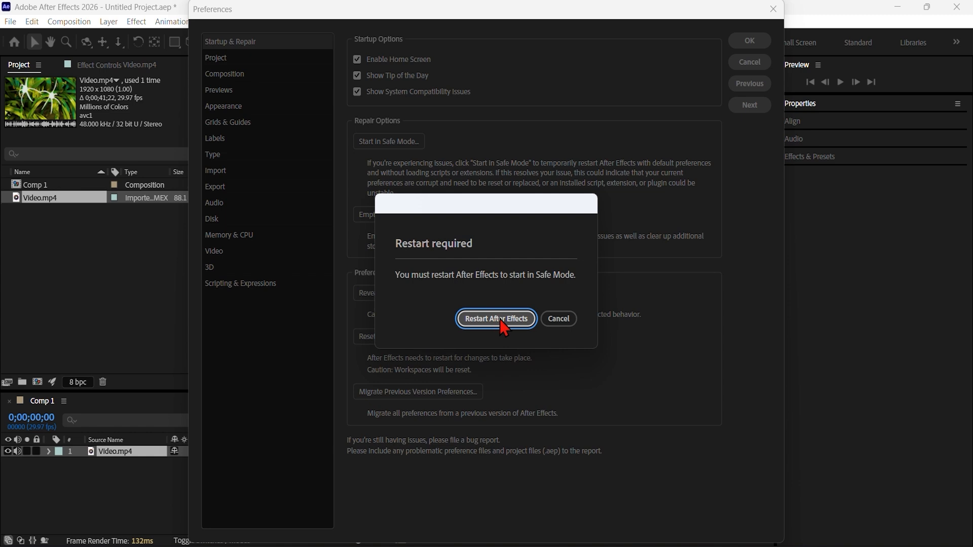
{"action": "left_click", "coordinate": [558, 319]}
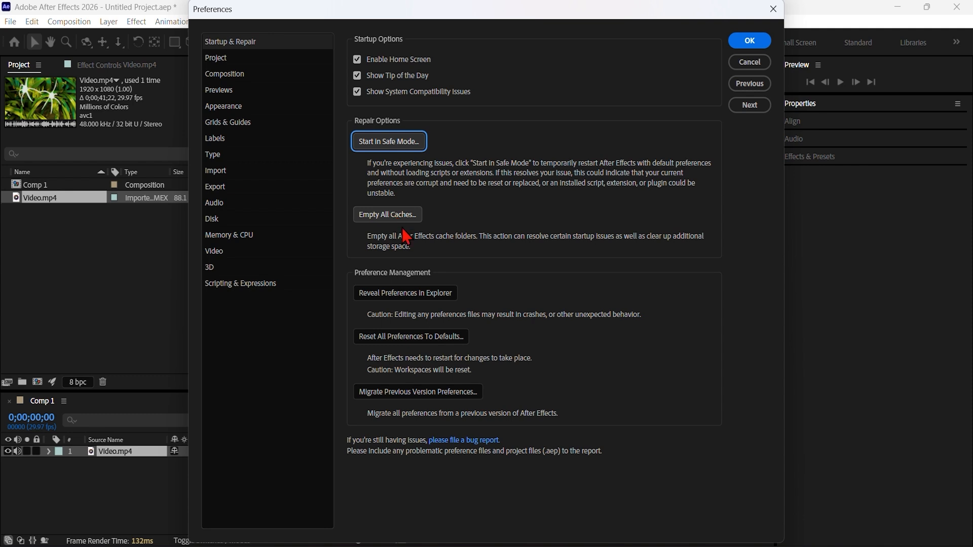
Check the Adobe After Effects folder in File Explorer, and empty all caches from the After Effects preferences
{"action": "left_click", "coordinate": [458, 546]}
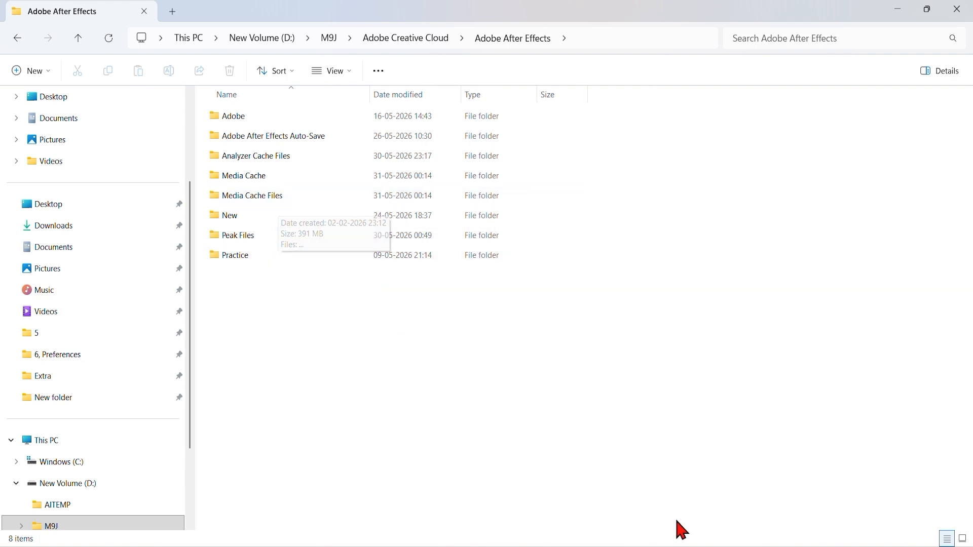
{"action": "left_click", "coordinate": [673, 546]}
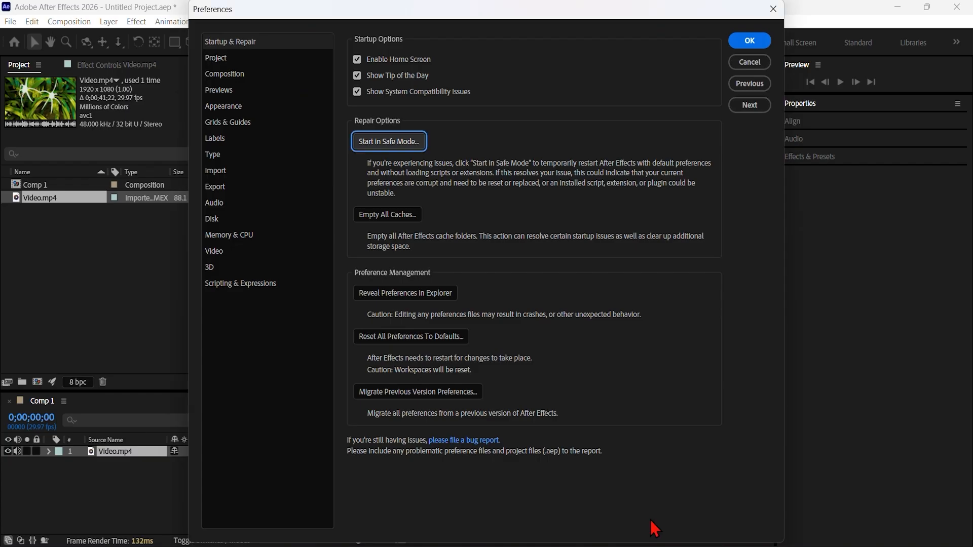
{"action": "left_click", "coordinate": [403, 223]}
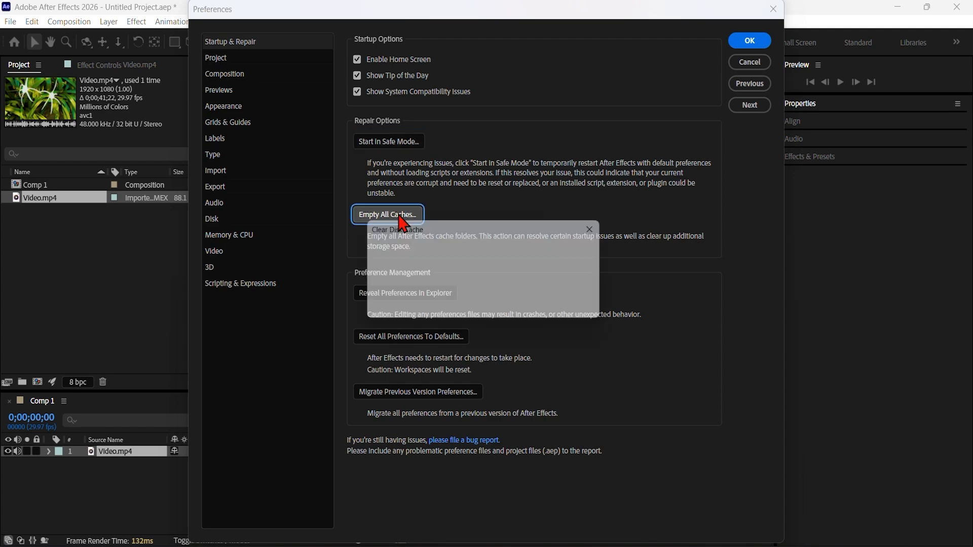
{"action": "left_click", "coordinate": [532, 302]}
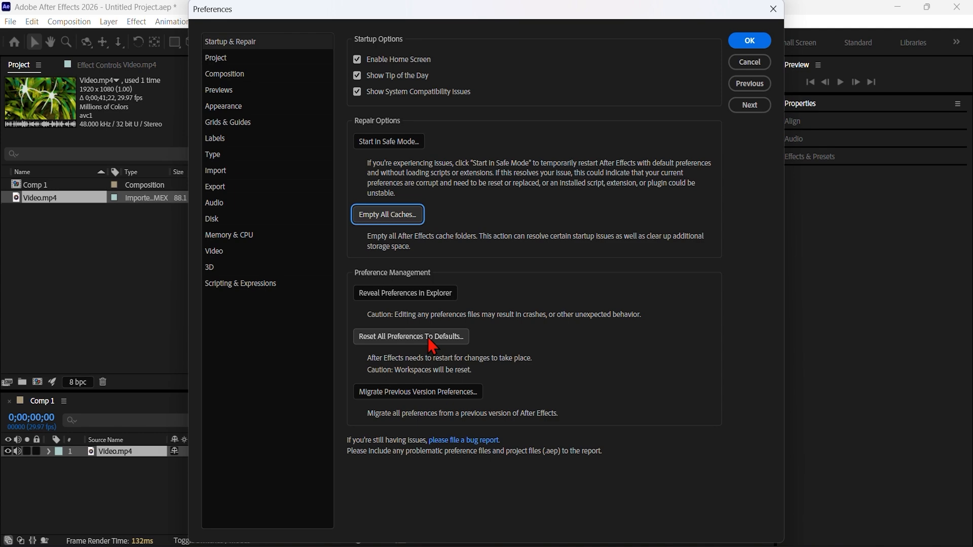
In the Project preferences, maintain the current workspace when opening projects and set auto-save to every 5 minutes
{"action": "left_click", "coordinate": [229, 60]}
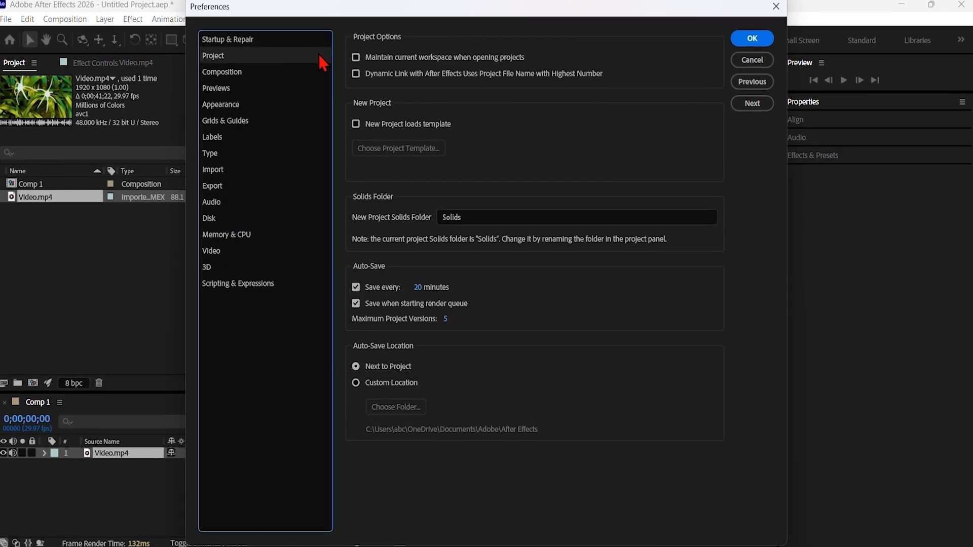
{"action": "left_click", "coordinate": [355, 56]}
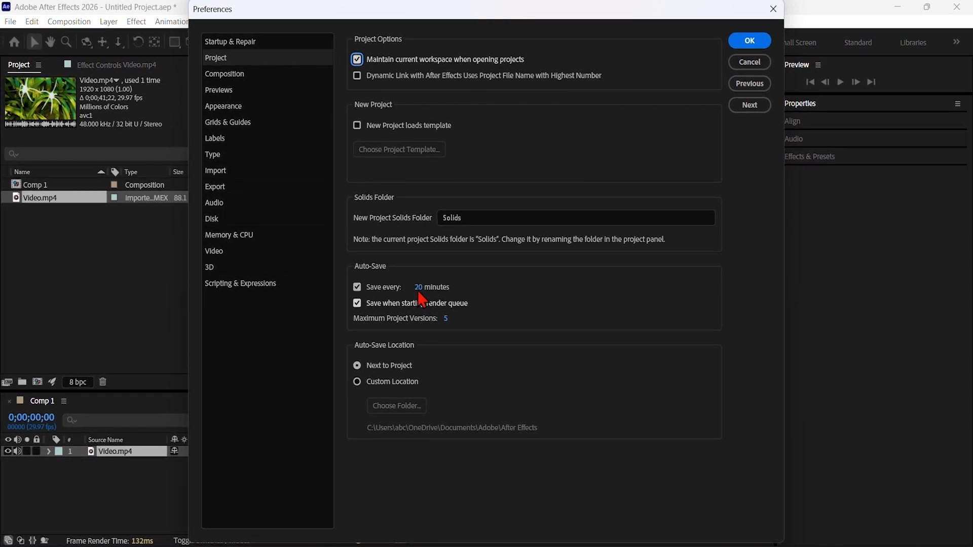
{"action": "left_click", "coordinate": [418, 286]}
{"action": "type", "text": "5"}
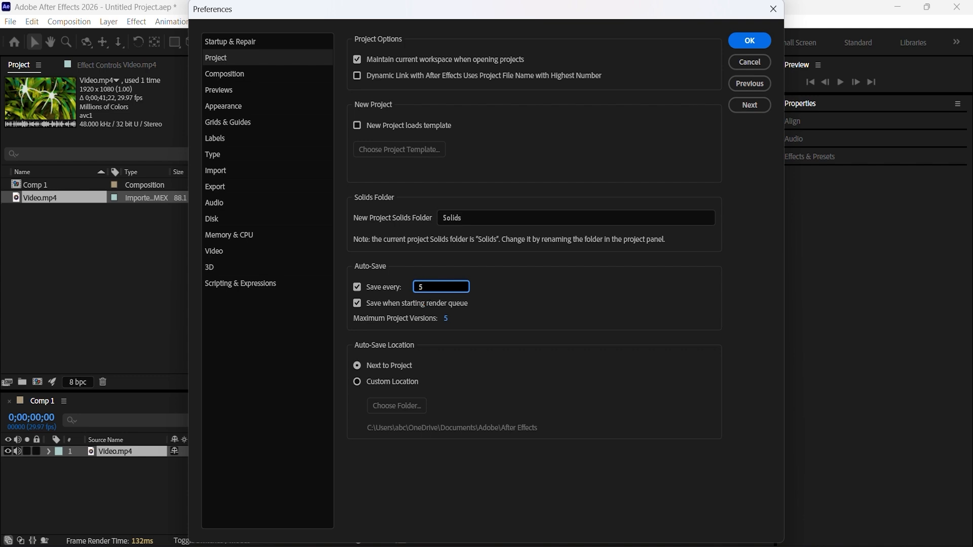
{"action": "left_click", "coordinate": [497, 299]}
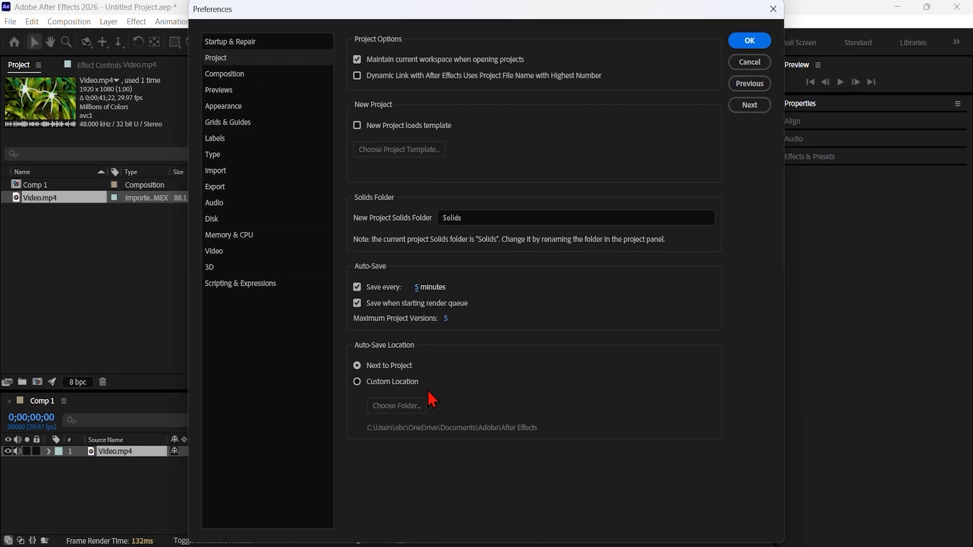
Set a custom auto-save location to the folder D:\M9J\Adobe Creative Cloud\Adobe After Effects
{"action": "left_click", "coordinate": [357, 382]}
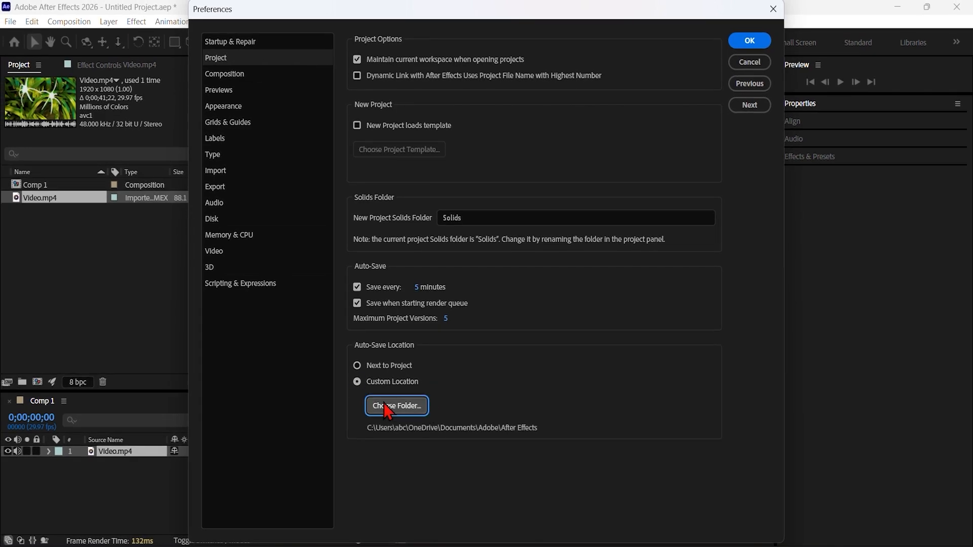
{"action": "left_click", "coordinate": [388, 410]}
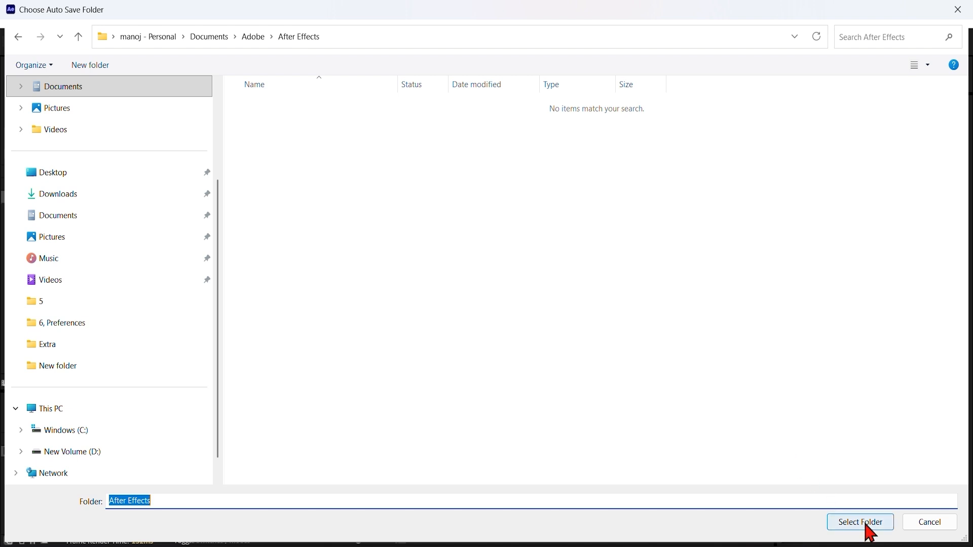
{"action": "scroll", "coordinate": [121, 400], "scroll_direction": "down", "scroll_amount": 1}
{"action": "left_click", "coordinate": [99, 432]}
{"action": "left_click", "coordinate": [270, 128]}
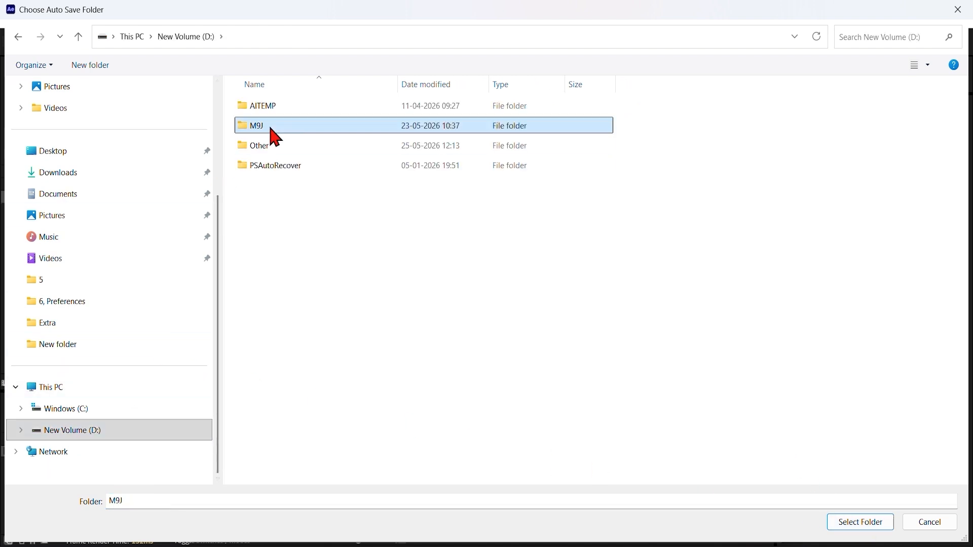
{"action": "double_click", "coordinate": [271, 128]}
{"action": "double_click", "coordinate": [294, 105]}
{"action": "left_click", "coordinate": [296, 108]}
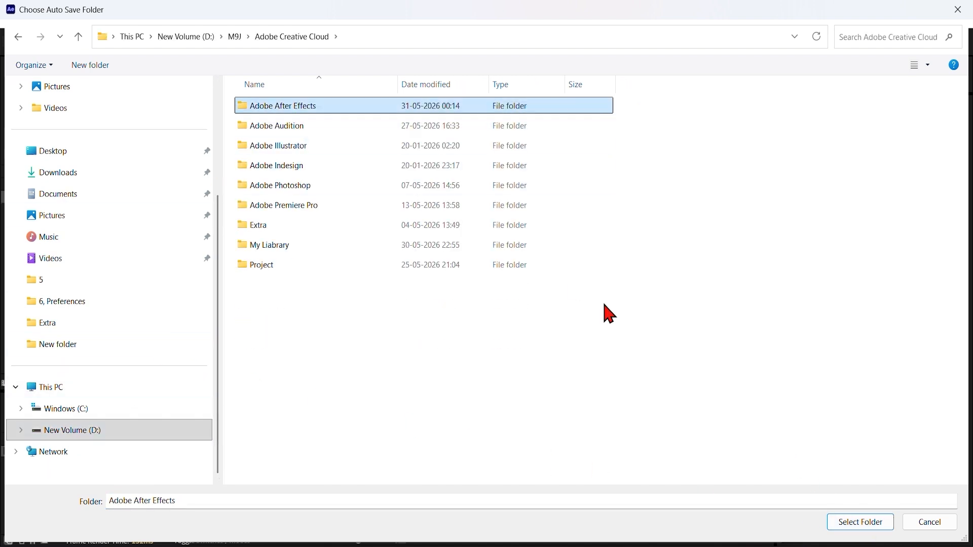
{"action": "left_click", "coordinate": [863, 525]}
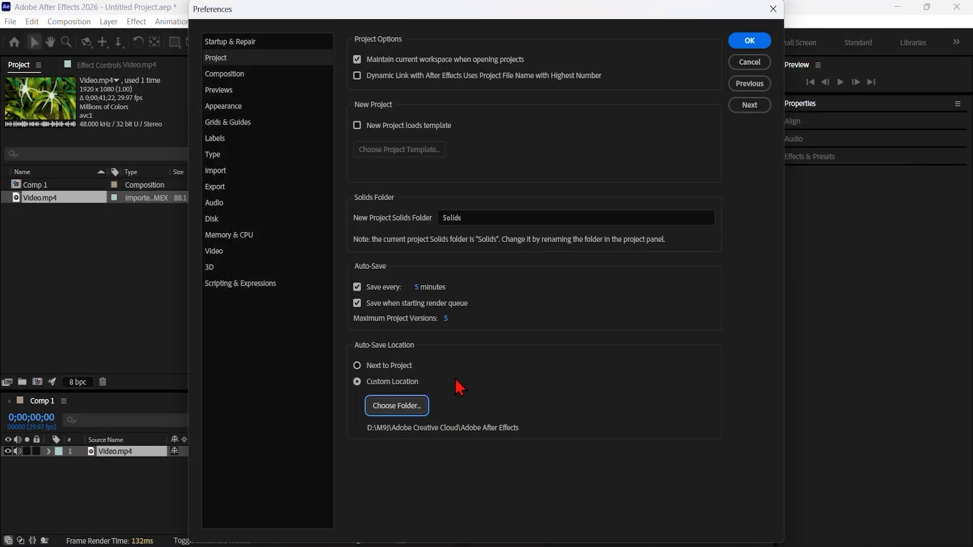
Enable Center Anchor Point in New Shape Layers in the Composition preferences and apply the preferences
{"action": "left_click", "coordinate": [236, 73]}
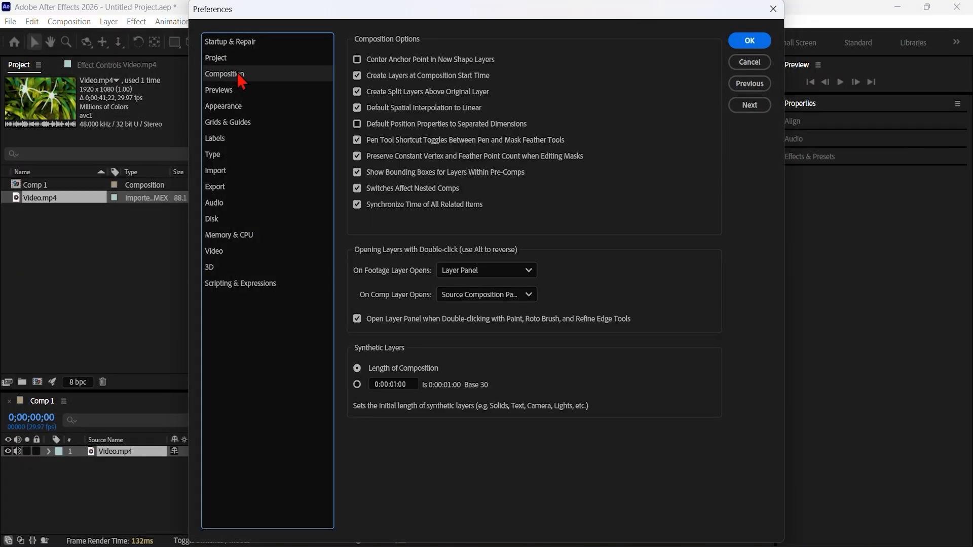
{"action": "left_click", "coordinate": [357, 60]}
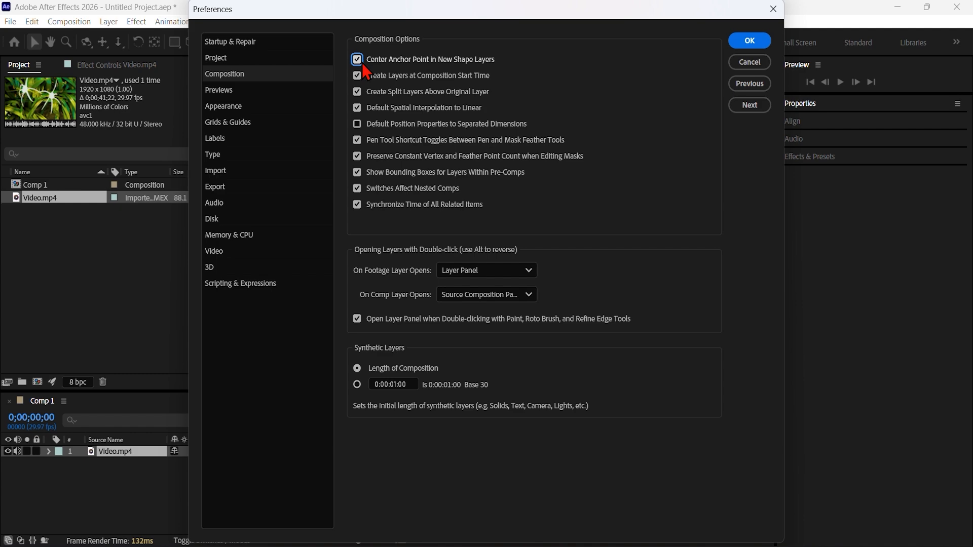
{"action": "left_click", "coordinate": [750, 41]}
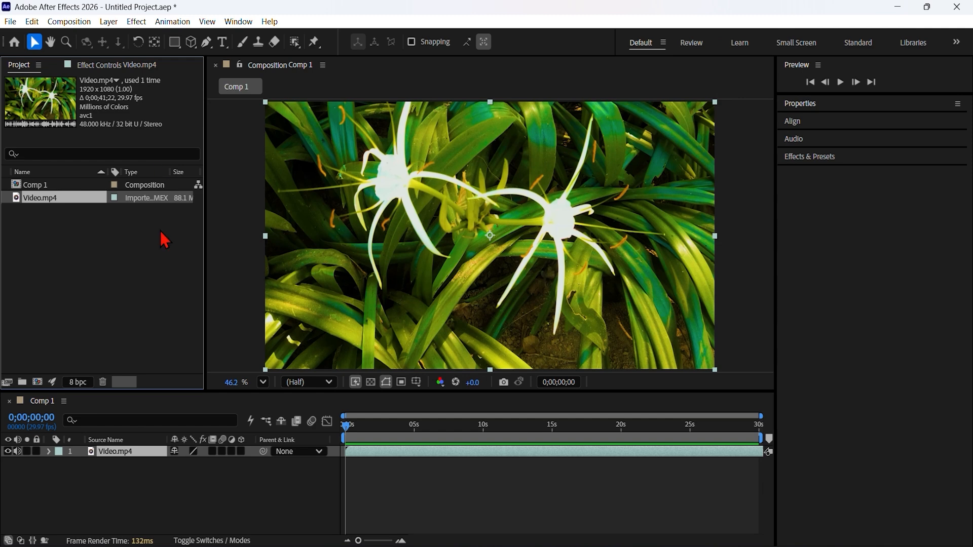
Draw a red rectangle shape over the middle of the video and enlarge it slightly by its upper-right corner
{"action": "left_click", "coordinate": [175, 43]}
{"action": "mouse_move", "coordinate": [362, 151]}
{"action": "left_mouse_down"}
{"action": "mouse_move", "coordinate": [526, 218]}
{"action": "mouse_move", "coordinate": [596, 299]}
{"action": "left_mouse_up"}
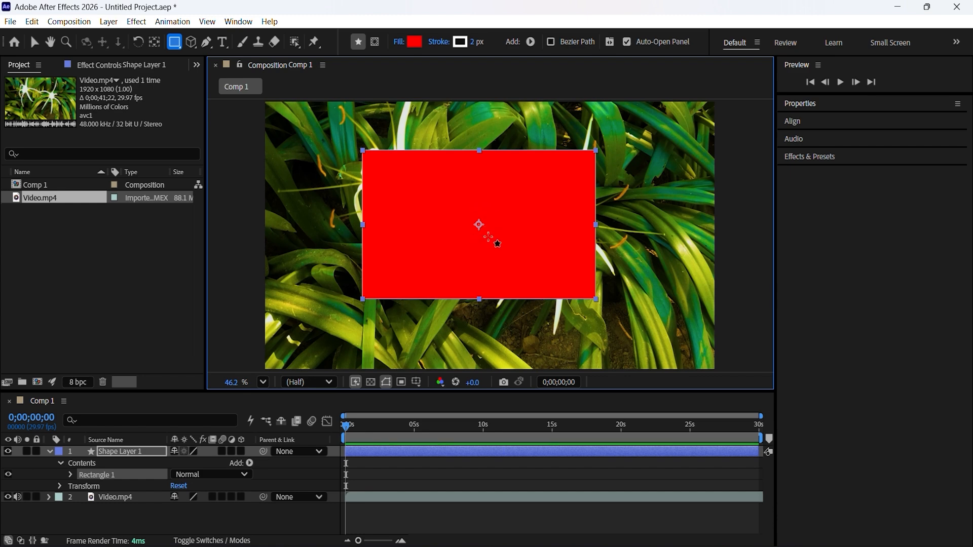
{"action": "left_click", "coordinate": [33, 43]}
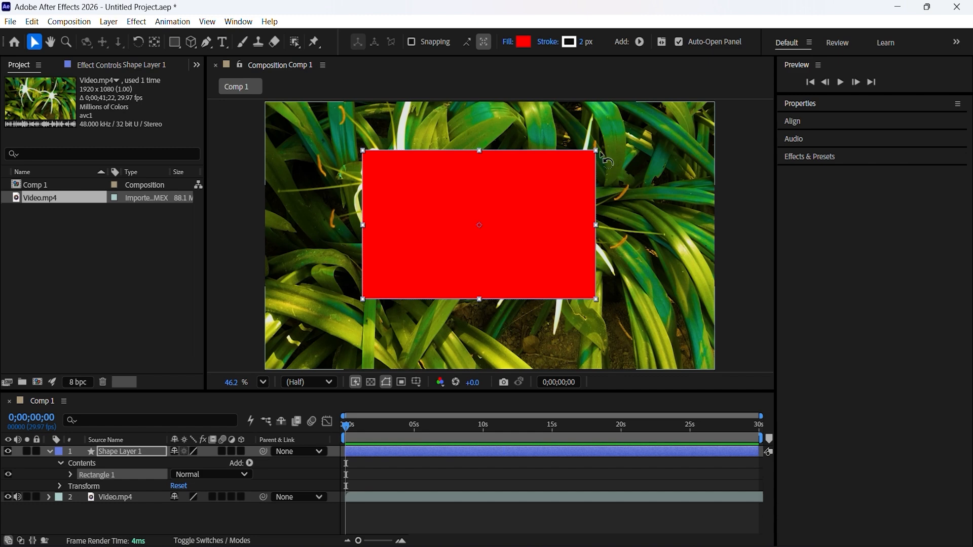
{"action": "left_click_drag", "start_coordinate": [596, 151], "coordinate": [627, 165]}
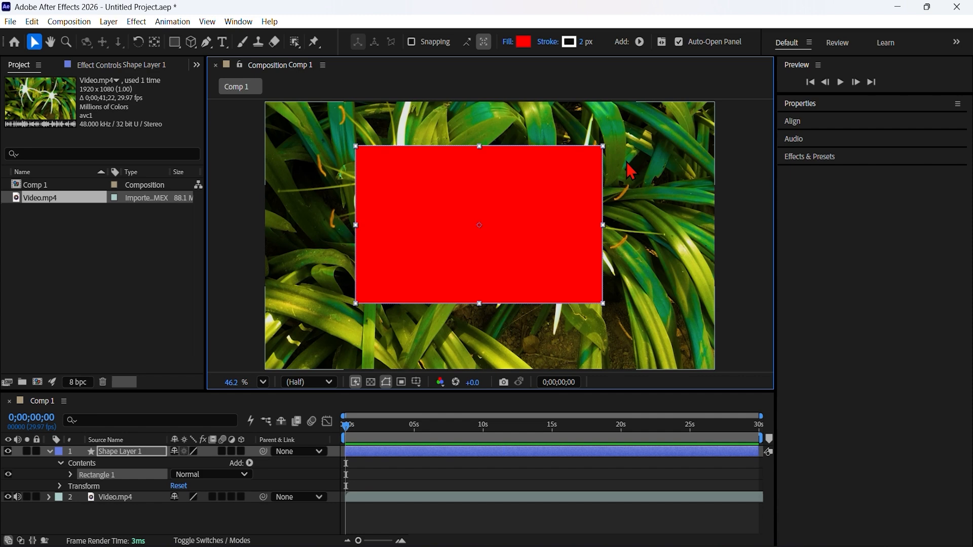
Move the rectangle's anchor point near its lower-left corner and scale the shape up slightly from its upper-right corner
{"action": "left_click", "coordinate": [155, 41]}
{"action": "left_click_drag", "start_coordinate": [482, 235], "coordinate": [367, 297]}
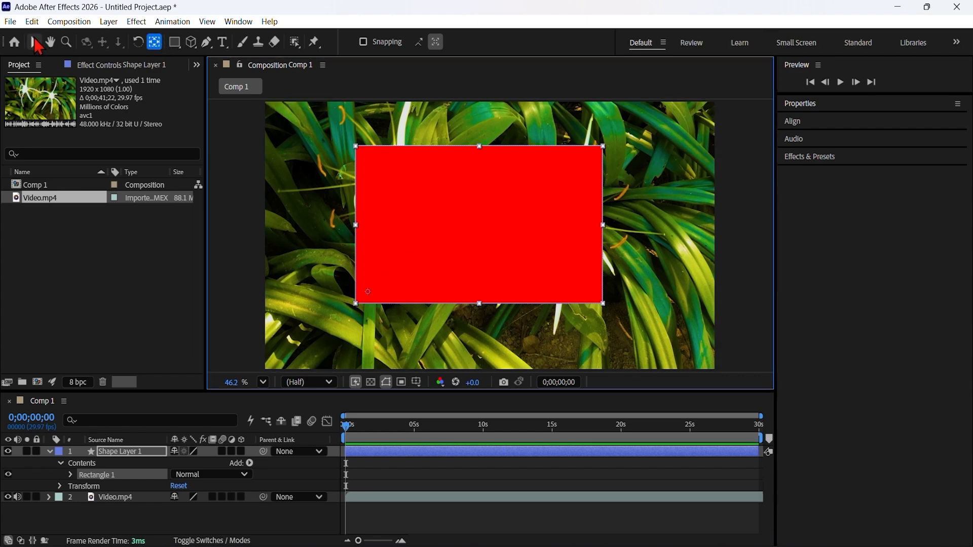
{"action": "left_click", "coordinate": [34, 42]}
{"action": "left_click_drag", "start_coordinate": [605, 147], "coordinate": [669, 182]}
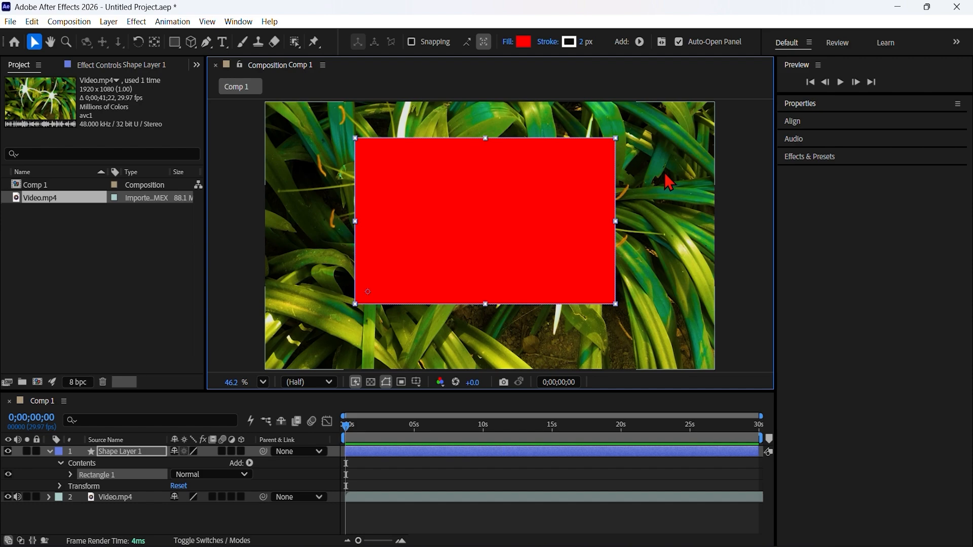
Reopen the Composition preferences, and in the Previews preferences shift the adaptive resolution priority slightly toward Quality
{"action": "left_click", "coordinate": [32, 21]}
{"action": "mouse_move", "coordinate": [227, 461]}
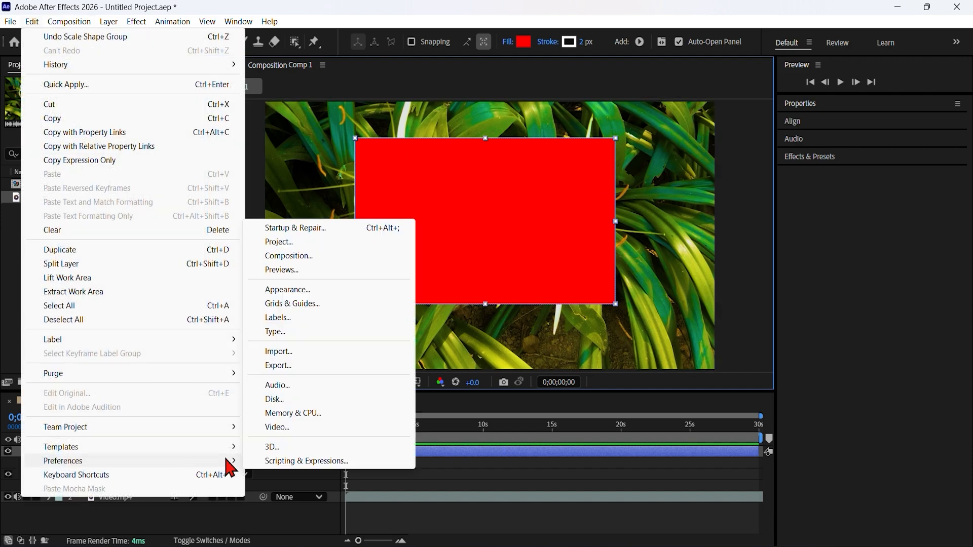
{"action": "left_click", "coordinate": [289, 257]}
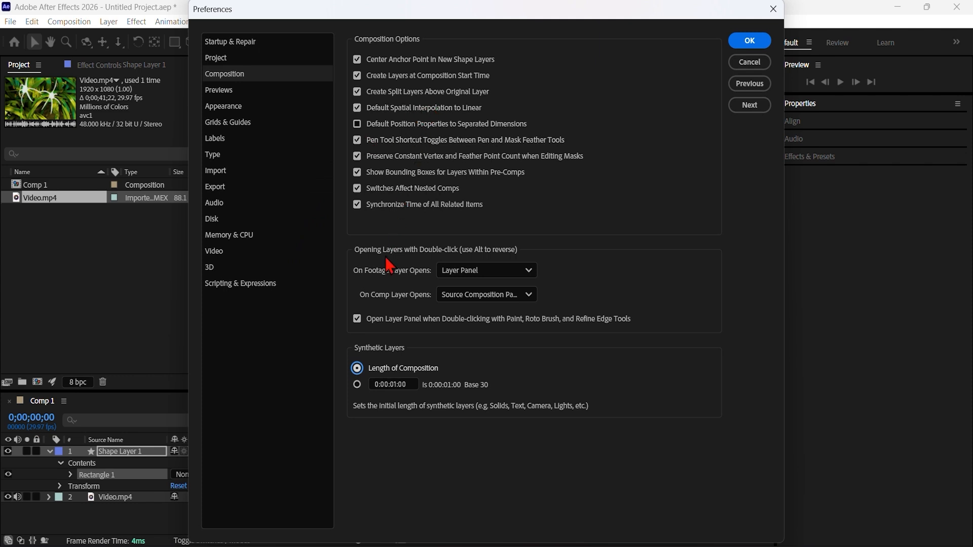
{"action": "left_click", "coordinate": [223, 92]}
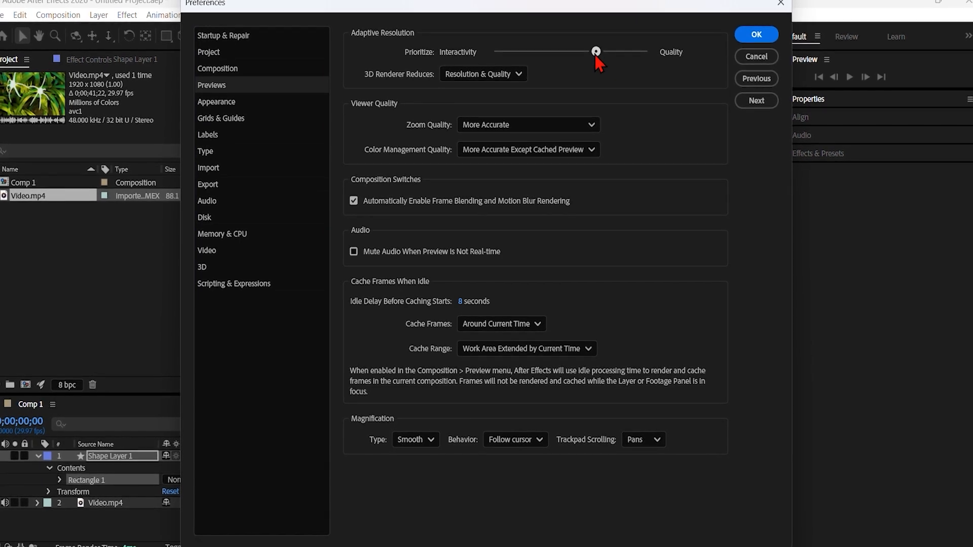
{"action": "mouse_move", "coordinate": [594, 57]}
{"action": "left_mouse_down"}
{"action": "mouse_move", "coordinate": [525, 57]}
{"action": "mouse_move", "coordinate": [624, 62]}
{"action": "mouse_move", "coordinate": [608, 61]}
{"action": "left_mouse_up"}
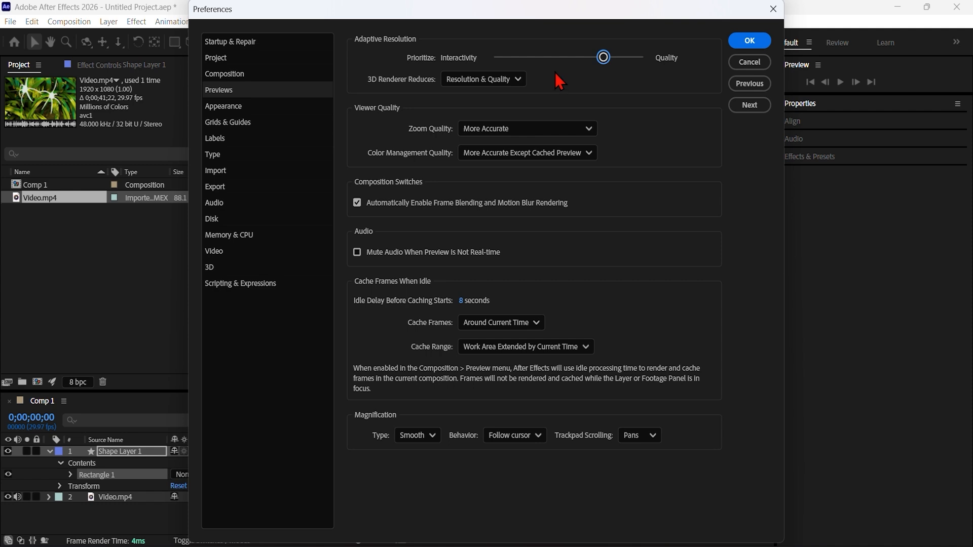
Try the Dark and Light color themes in the Appearance preferences, and set the theme back to Darkest
{"action": "left_click", "coordinate": [237, 109]}
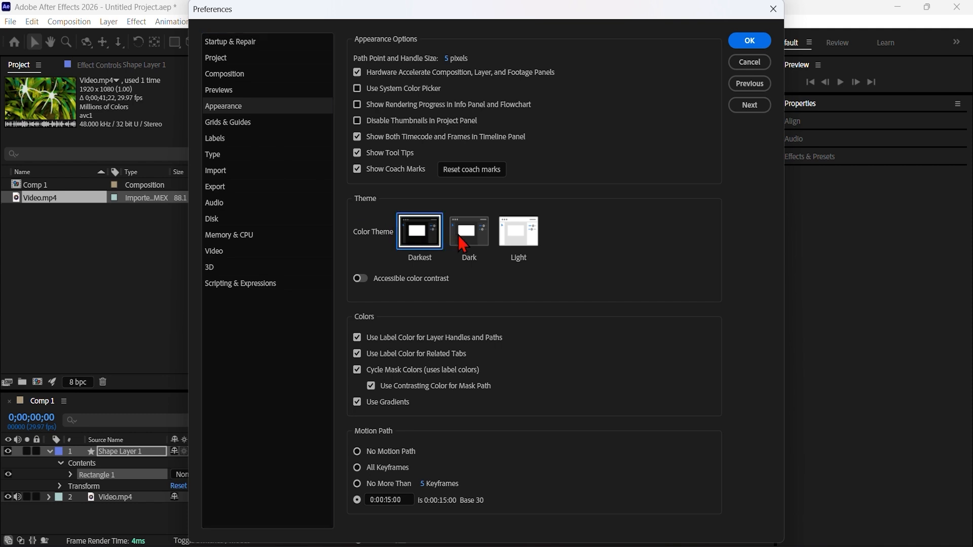
{"action": "left_click", "coordinate": [473, 245]}
{"action": "left_click", "coordinate": [519, 244]}
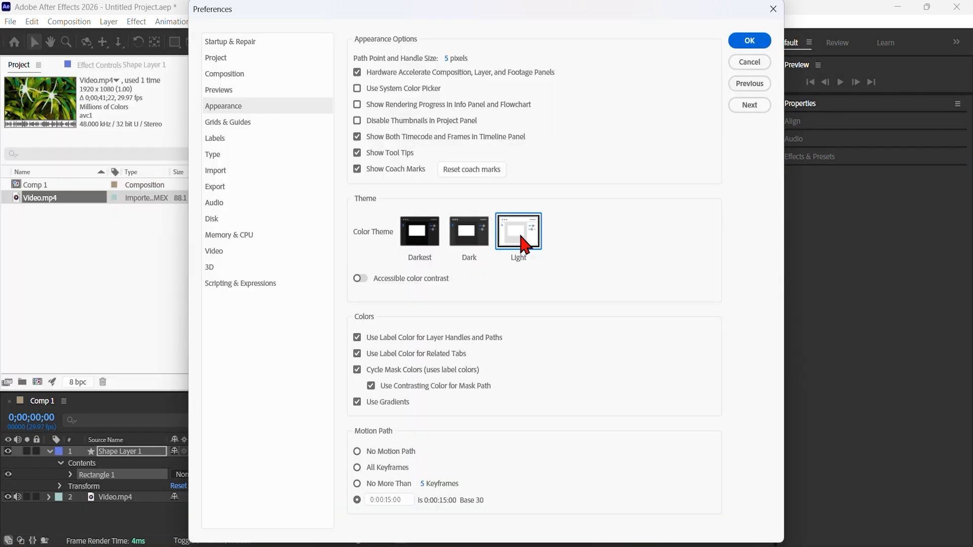
{"action": "left_click", "coordinate": [424, 246]}
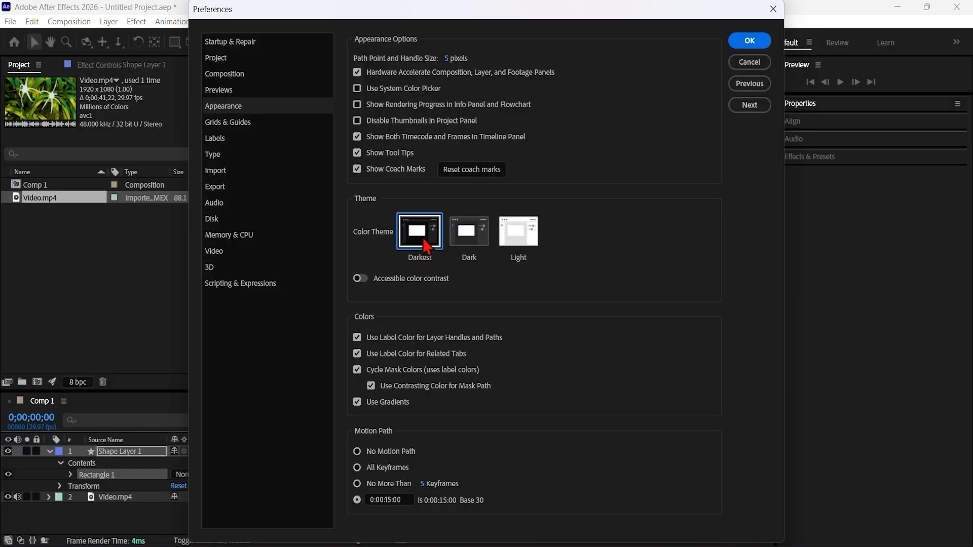
Review the Grids & Guides and Labels preferences, and close the preferences
{"action": "left_click", "coordinate": [235, 122]}
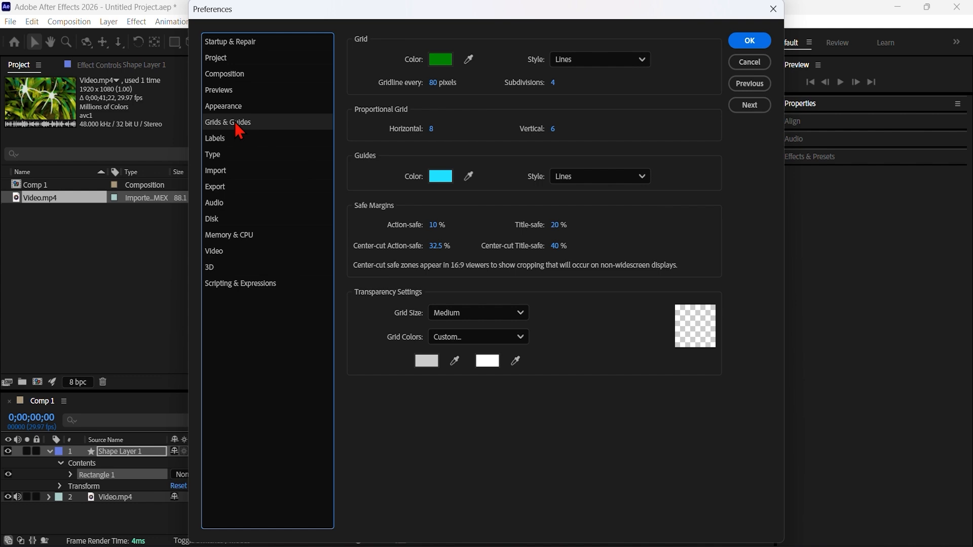
{"action": "left_click", "coordinate": [218, 145]}
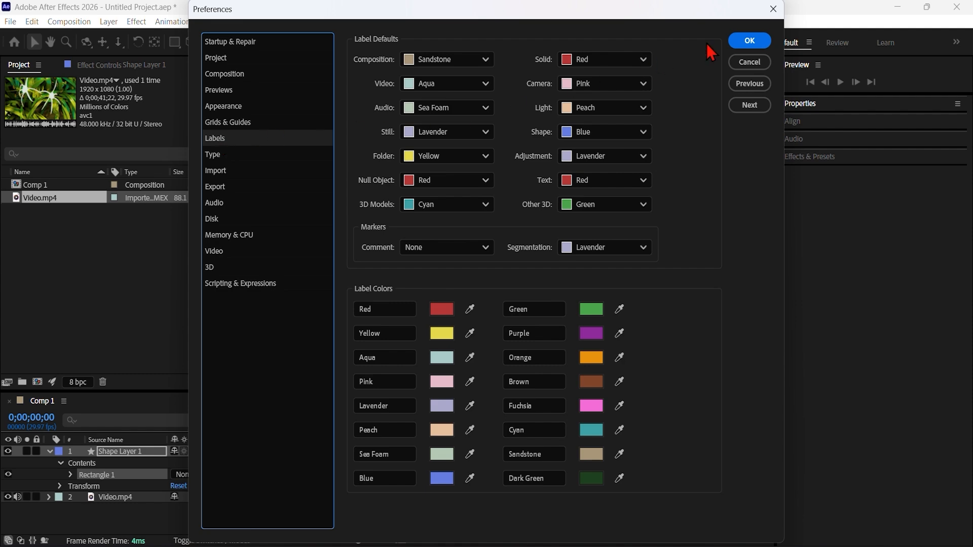
{"action": "left_click", "coordinate": [750, 40]}
Look at the label color choices for Video.mp4 and Shape Layer 1, and reopen the Labels preferences for editing label colors
{"action": "left_click", "coordinate": [114, 198]}
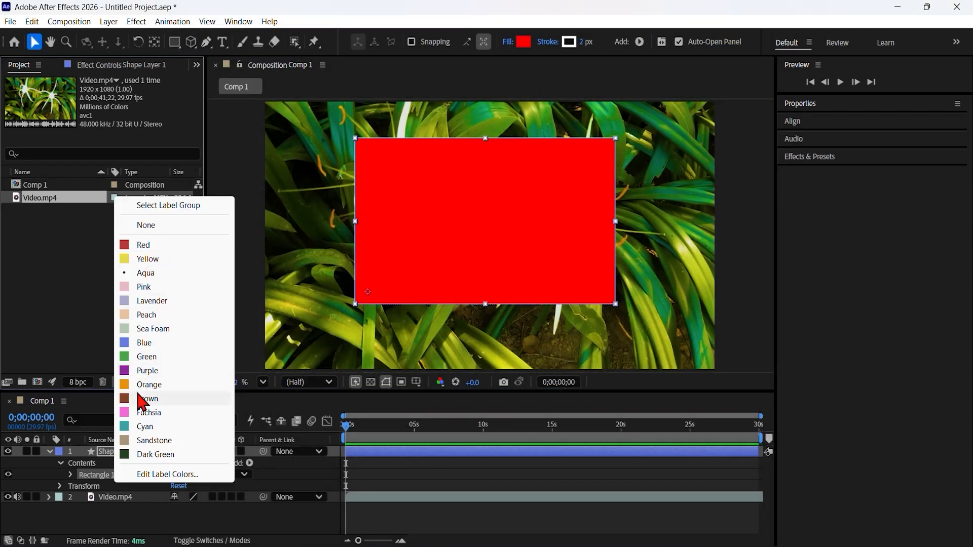
{"action": "left_click", "coordinate": [139, 357]}
{"action": "left_click", "coordinate": [59, 451]}
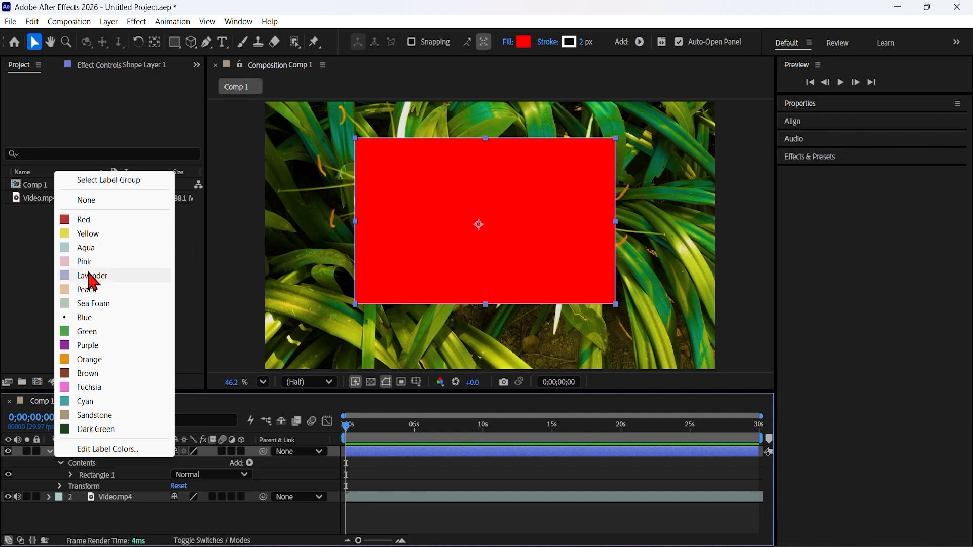
{"action": "left_click", "coordinate": [59, 498]}
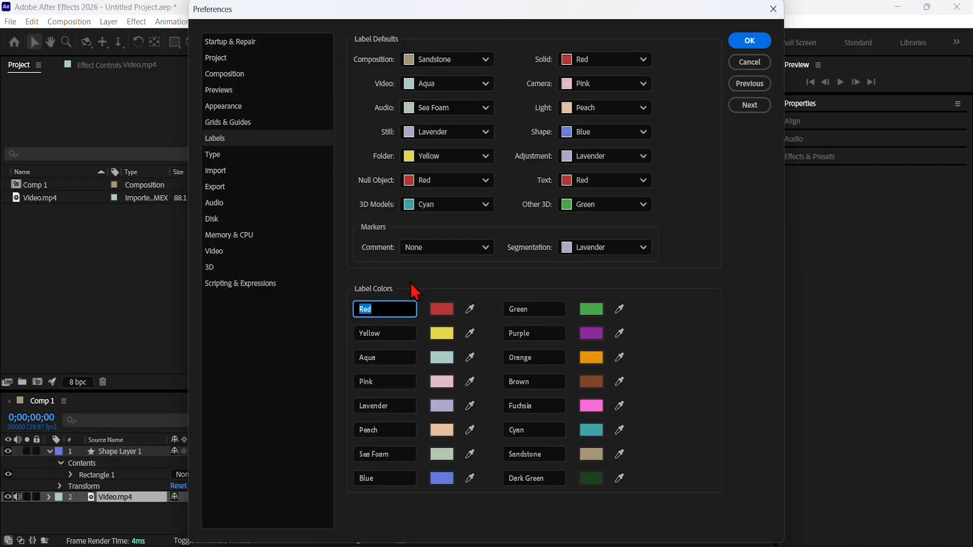
{"action": "left_click", "coordinate": [326, 321]}
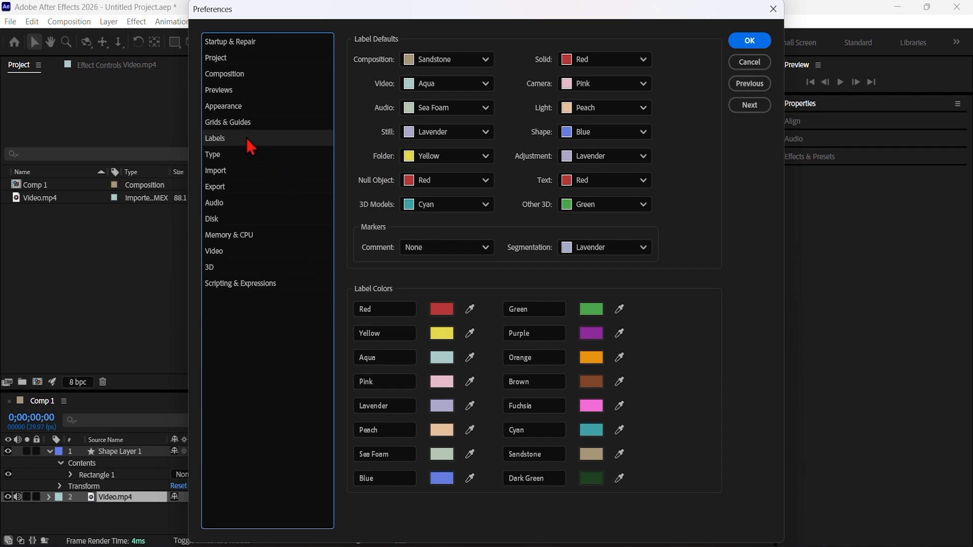
Review the Type, Export and Audio preferences
{"action": "left_click", "coordinate": [216, 155]}
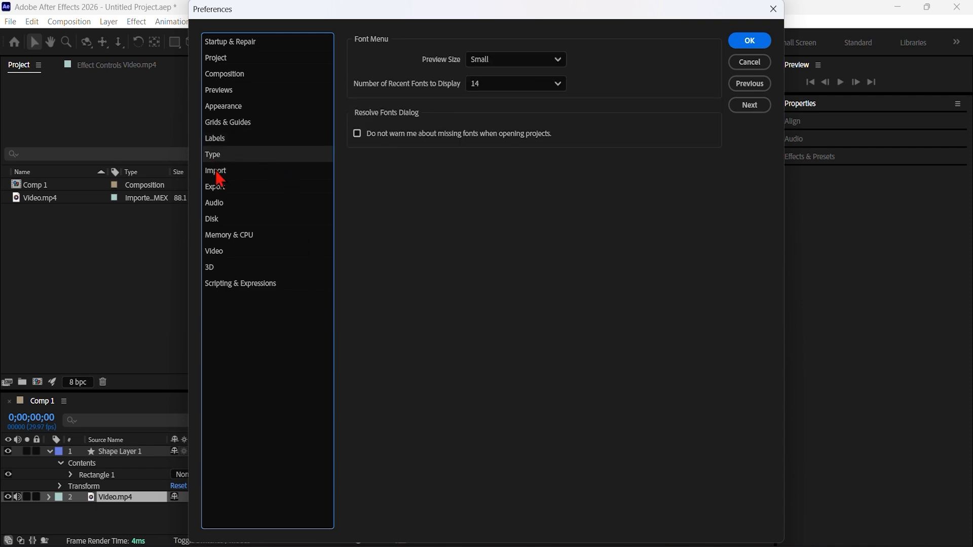
{"action": "left_click", "coordinate": [215, 187]}
{"action": "left_click", "coordinate": [215, 203]}
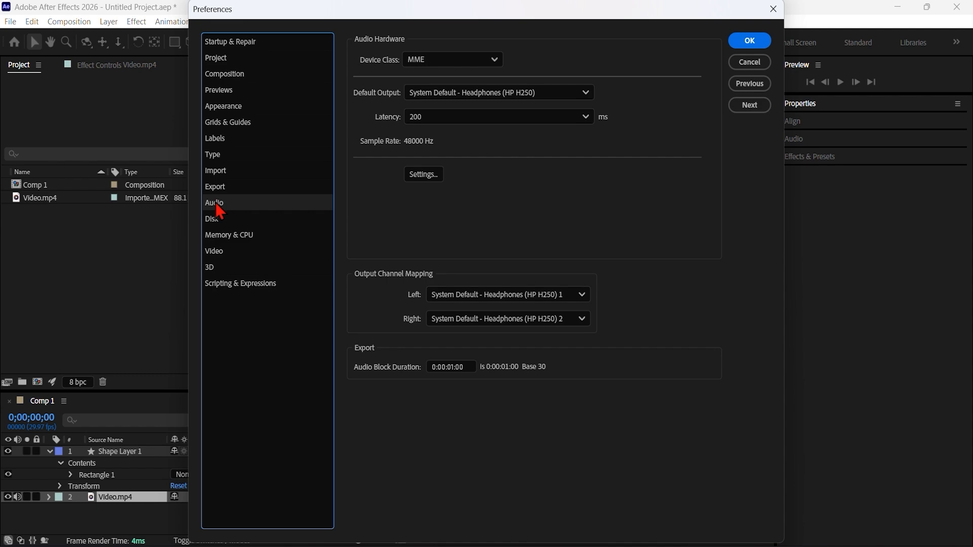
Set the maximum disk cache size to 50 GB in the Disk preferences
{"action": "left_click", "coordinate": [213, 219]}
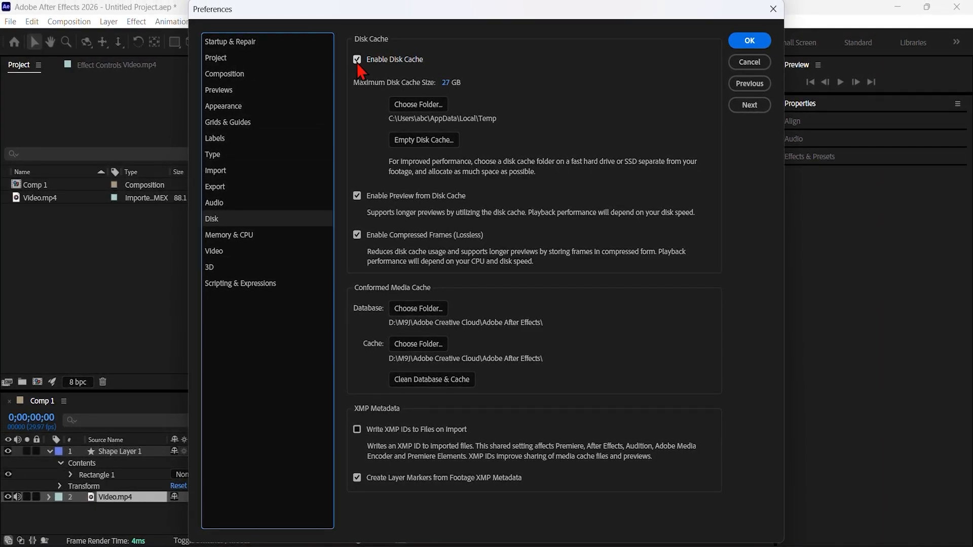
{"action": "left_click", "coordinate": [445, 85]}
{"action": "type", "text": "50"}
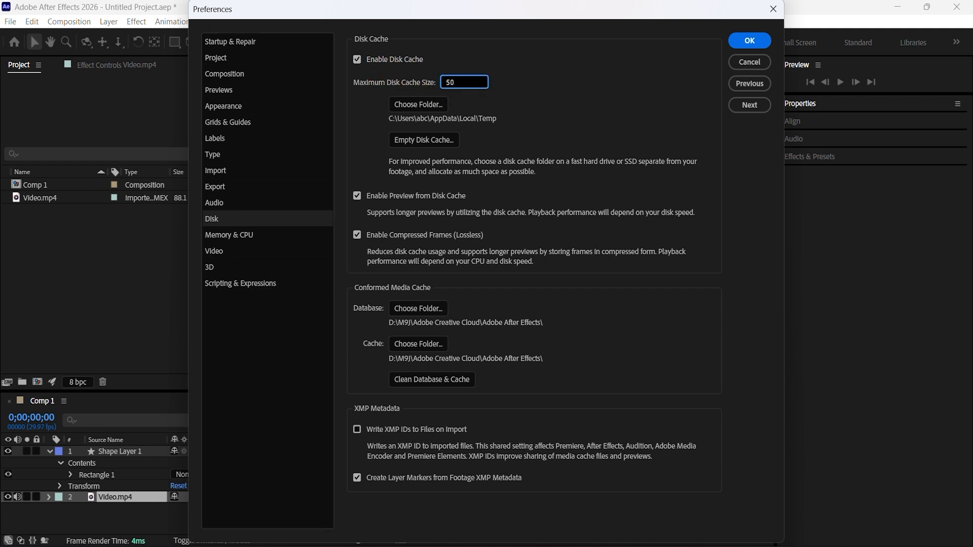
{"action": "left_click", "coordinate": [512, 98]}
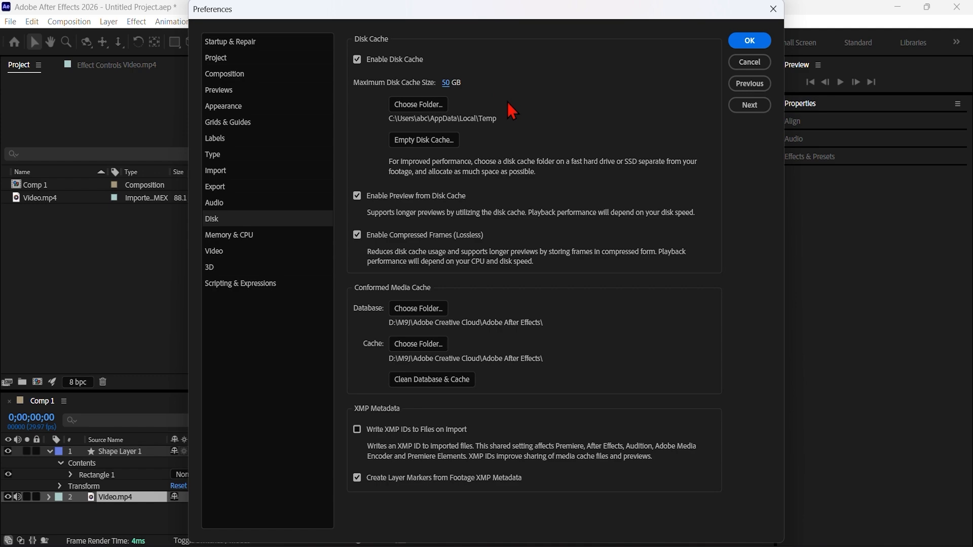
Set the disk cache folder to D:\M9J\Adobe Creative Cloud\Adobe After Effects
{"action": "left_click", "coordinate": [440, 105]}
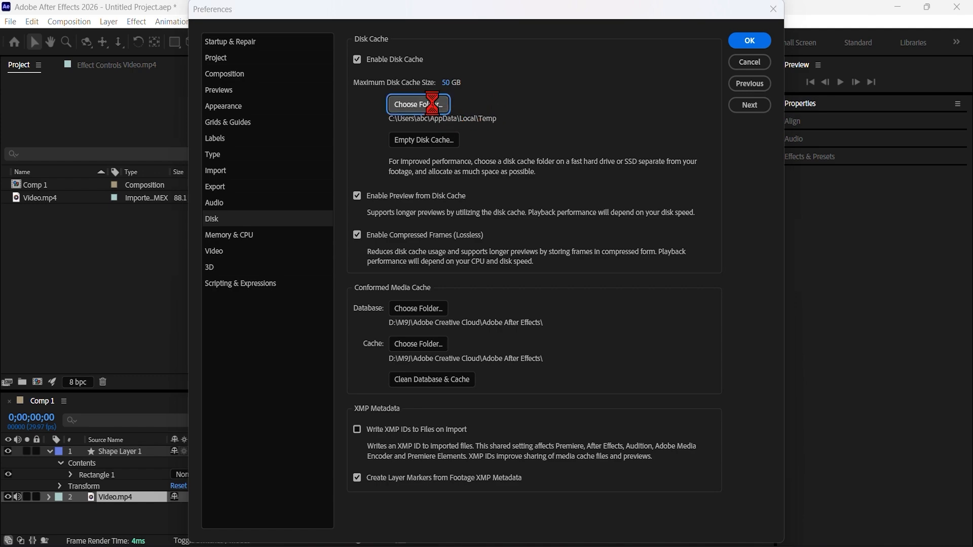
{"action": "left_click", "coordinate": [288, 126]}
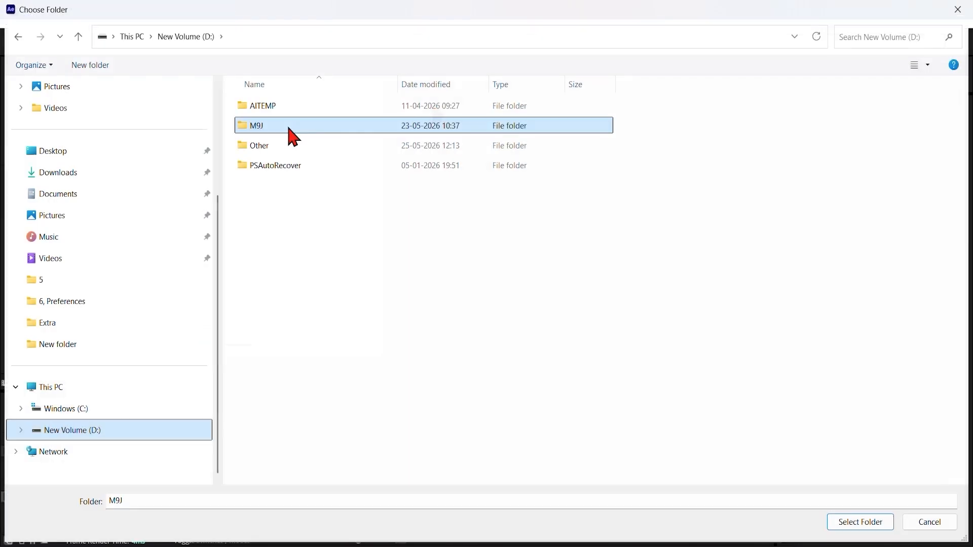
{"action": "left_click", "coordinate": [289, 125]}
{"action": "double_click", "coordinate": [292, 125]}
{"action": "left_click", "coordinate": [297, 107]}
{"action": "left_click", "coordinate": [305, 106]}
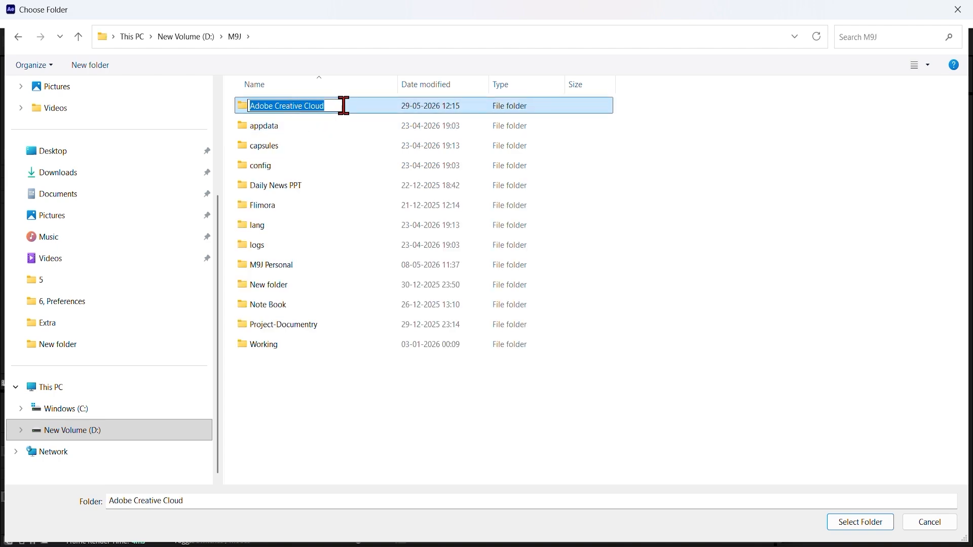
{"action": "double_click", "coordinate": [341, 106]}
{"action": "left_click", "coordinate": [338, 107]}
{"action": "left_click", "coordinate": [861, 522]}
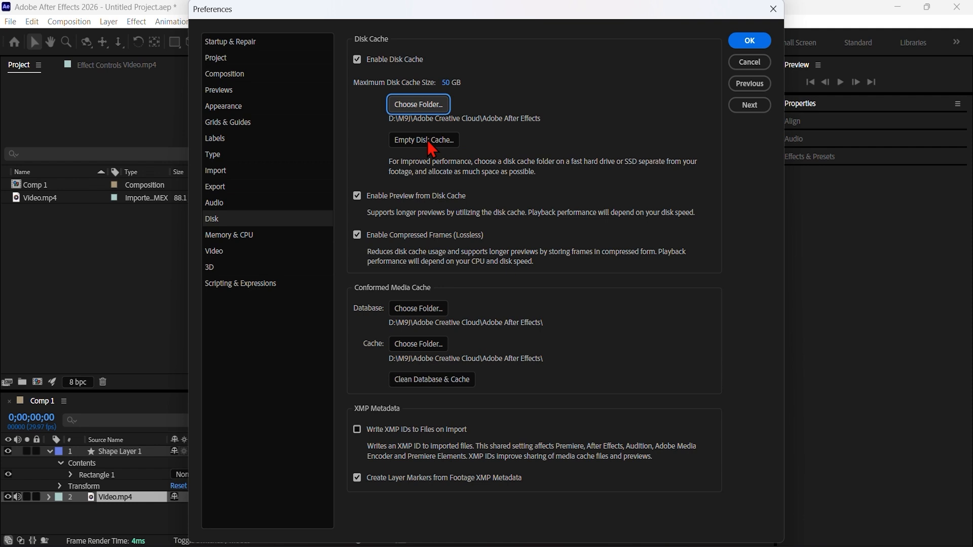
Look at the Empty All Caches option in the Startup & Repair preferences, and empty the disk cache for all versions from the Disk preferences
{"action": "left_click", "coordinate": [254, 44]}
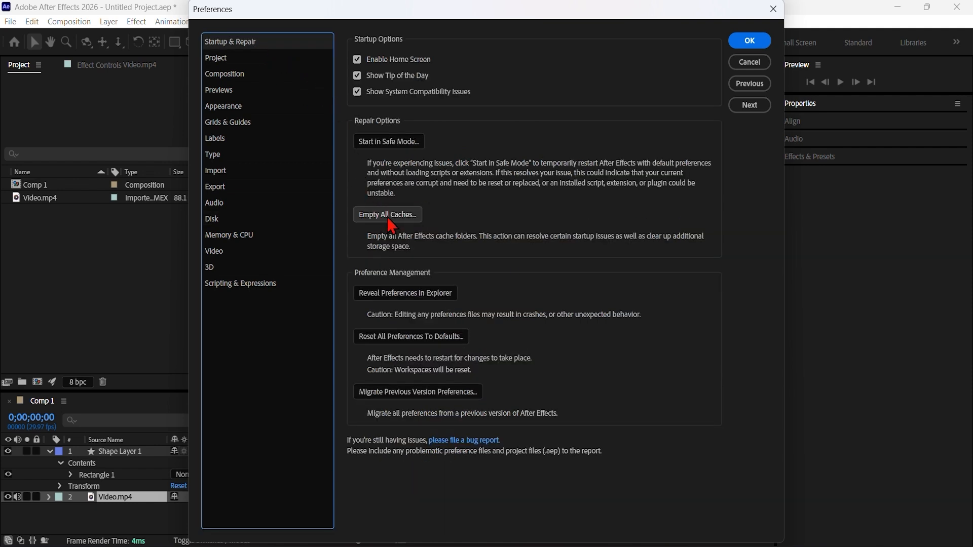
{"action": "left_click", "coordinate": [216, 222]}
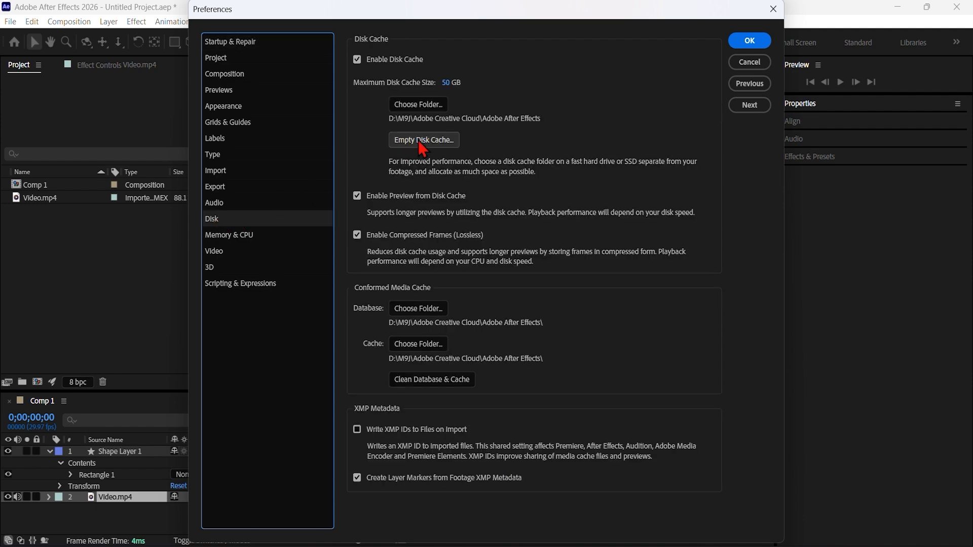
{"action": "left_click", "coordinate": [438, 147]}
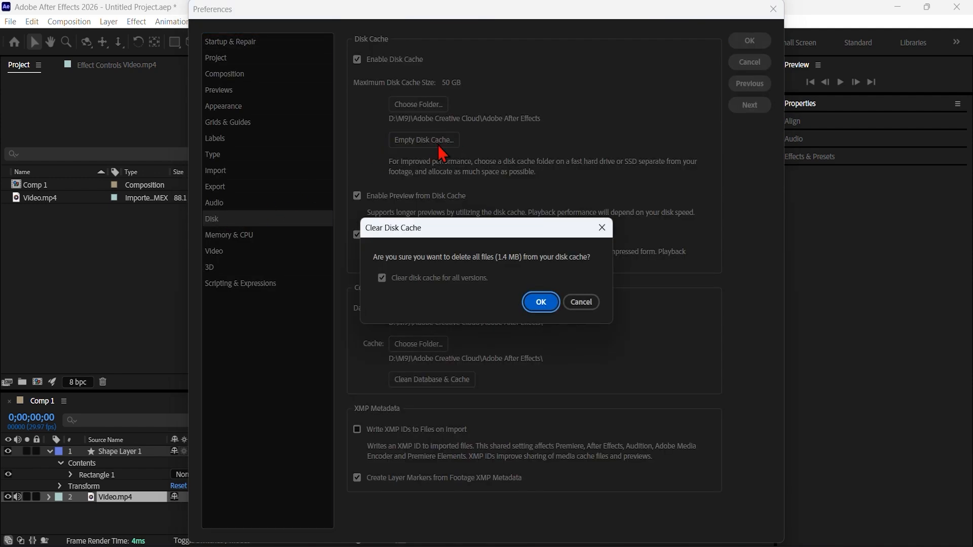
{"action": "left_click", "coordinate": [538, 304]}
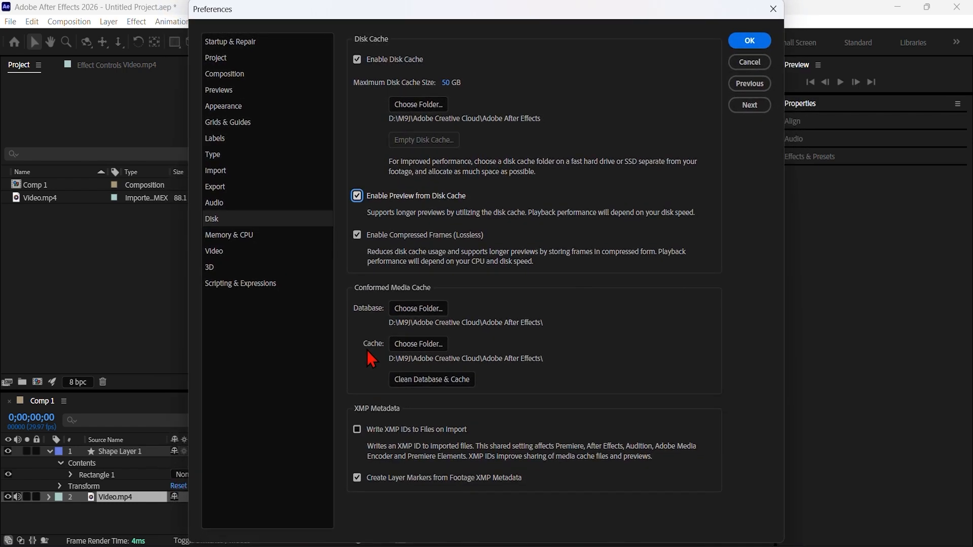
Set the conformed media database folder to D:\M9J\Adobe Creative Cloud\Adobe After Effects and move the existing media cache database there
{"action": "left_click", "coordinate": [402, 343]}
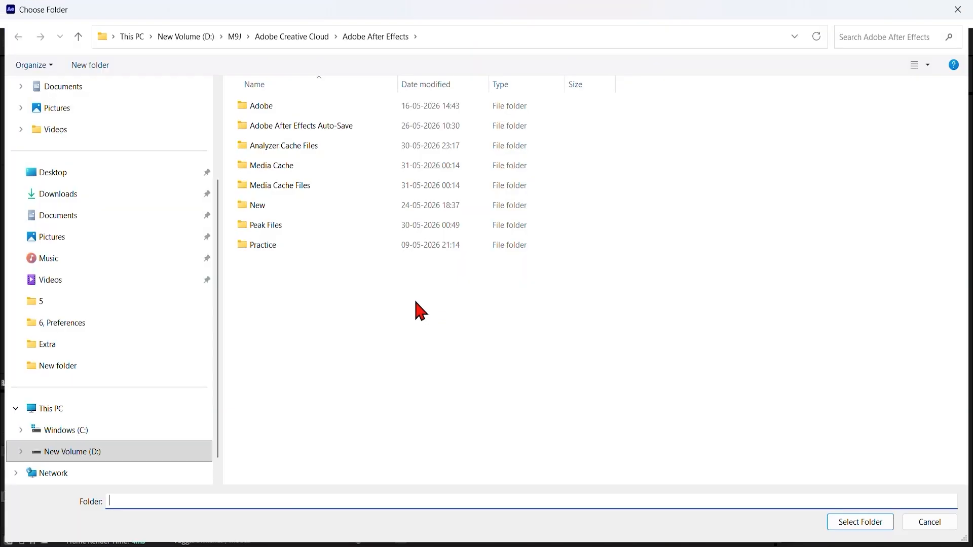
{"action": "left_click", "coordinate": [378, 41]}
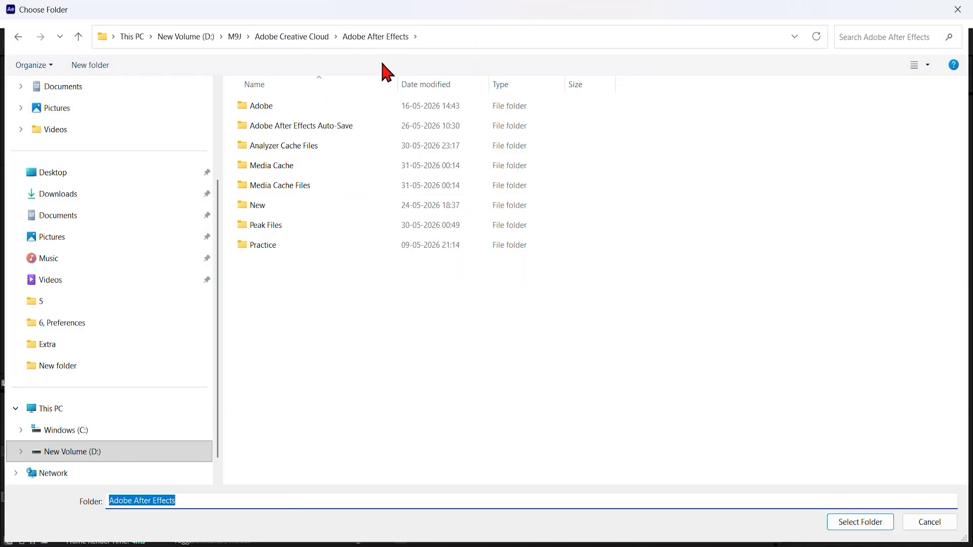
{"action": "left_click", "coordinate": [839, 525]}
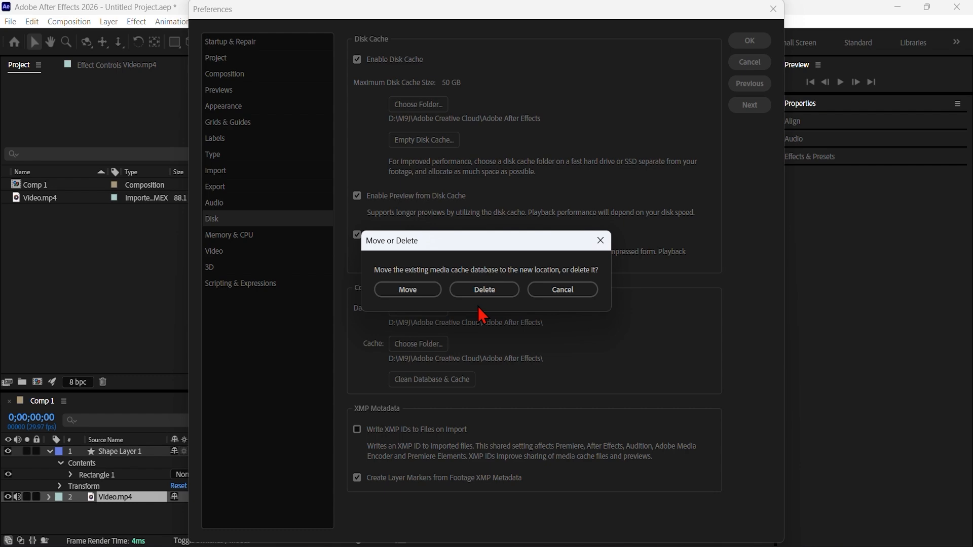
{"action": "left_click", "coordinate": [412, 293]}
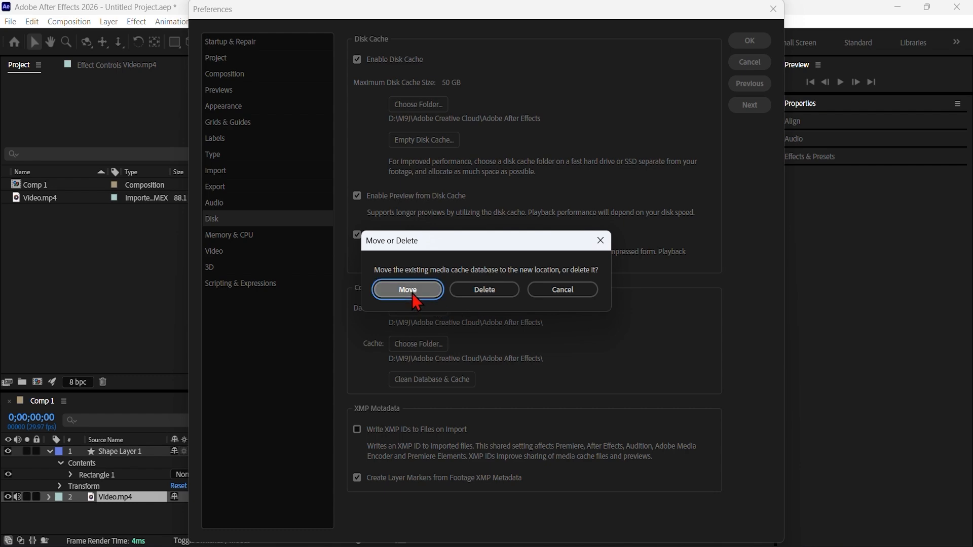
Set the conformed media cache folder to D:\M9J\Adobe Creative Cloud\Adobe After Effects, and clean the database and cache
{"action": "left_click", "coordinate": [418, 345]}
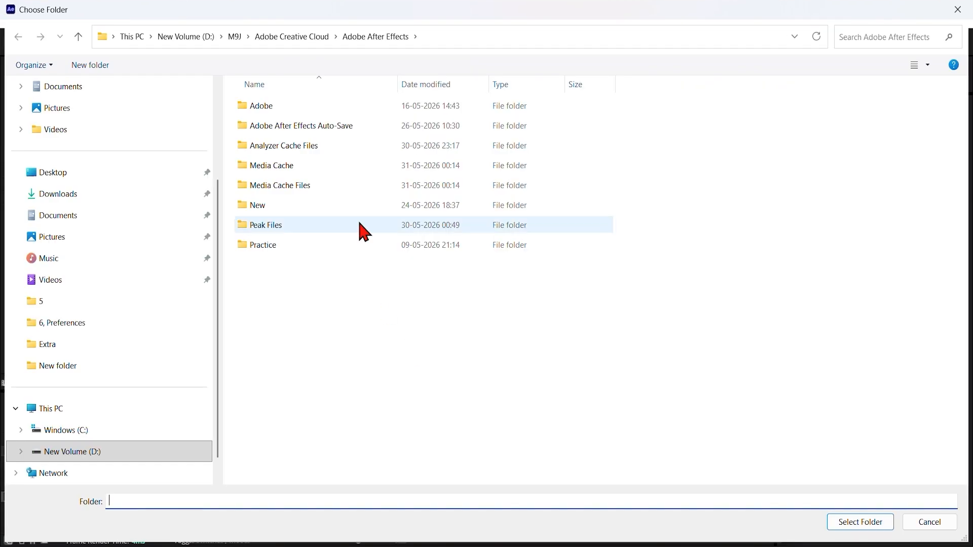
{"action": "left_click", "coordinate": [381, 36]}
{"action": "left_click", "coordinate": [847, 524]}
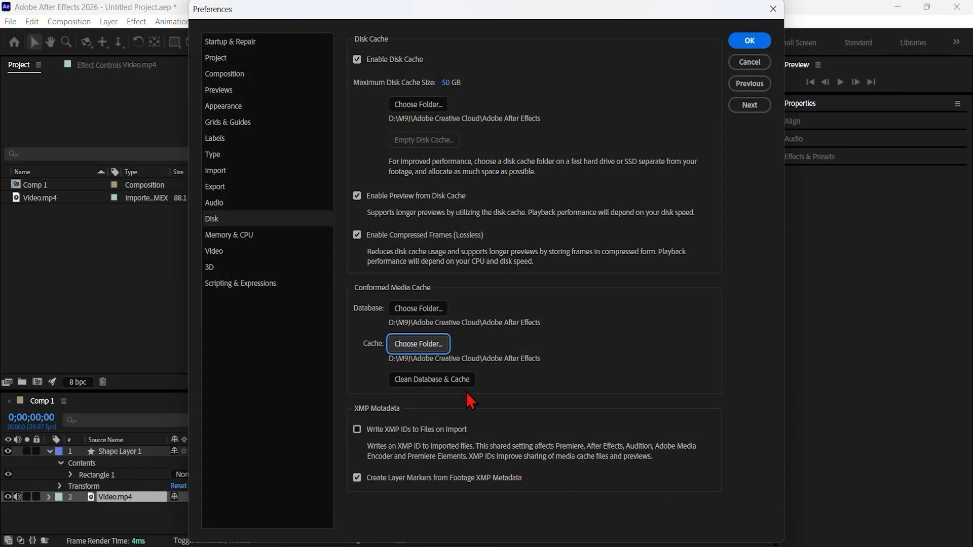
{"action": "left_click", "coordinate": [439, 382]}
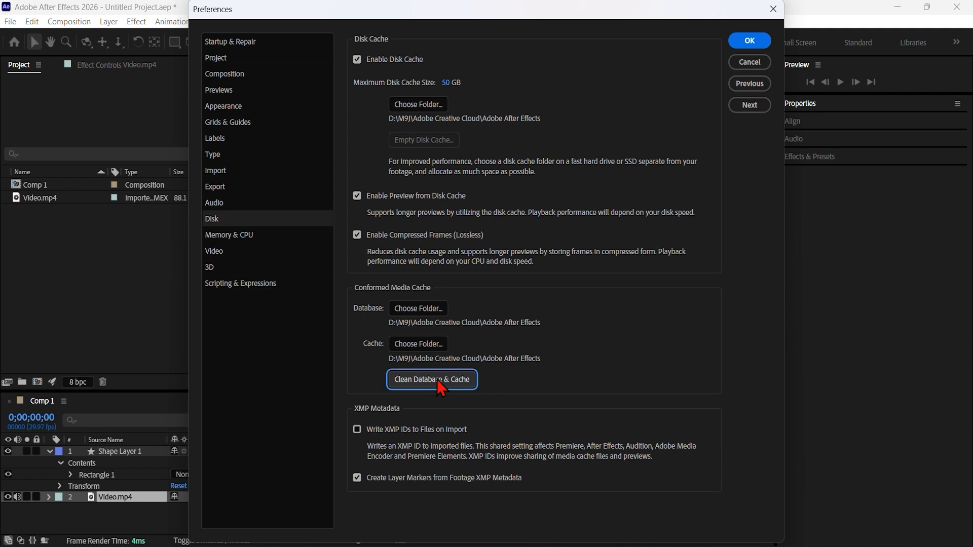
Review the Memory & CPU preferences and apply the preference changes
{"action": "left_click", "coordinate": [243, 236]}
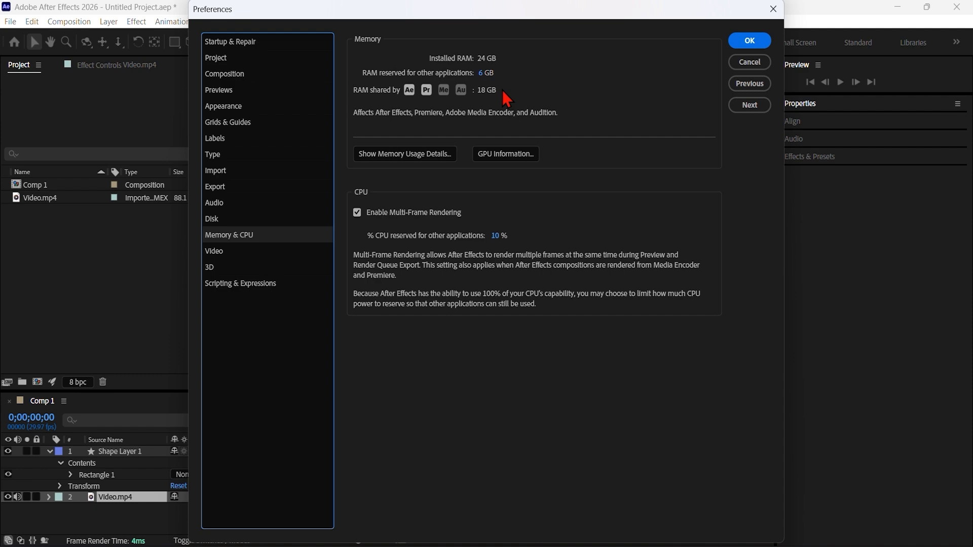
{"action": "left_click", "coordinate": [748, 40]}
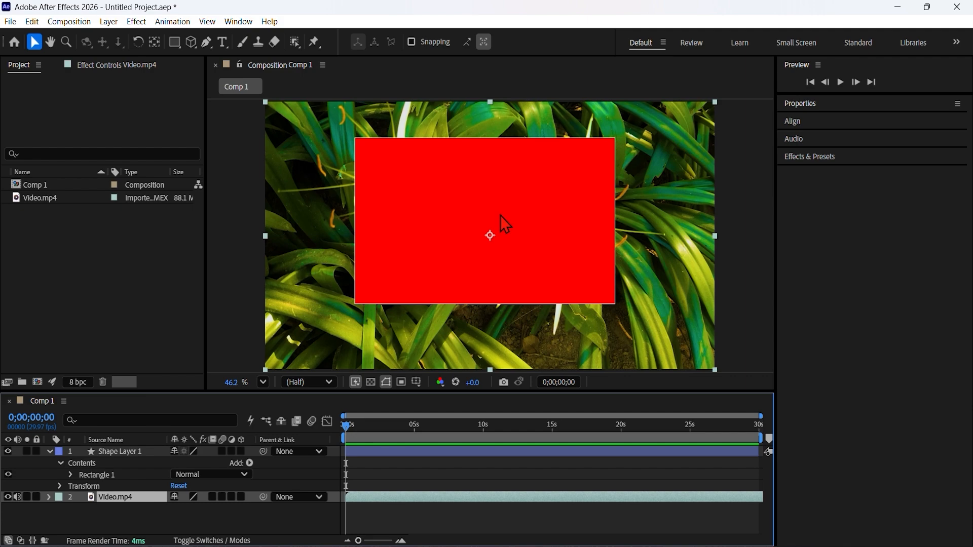